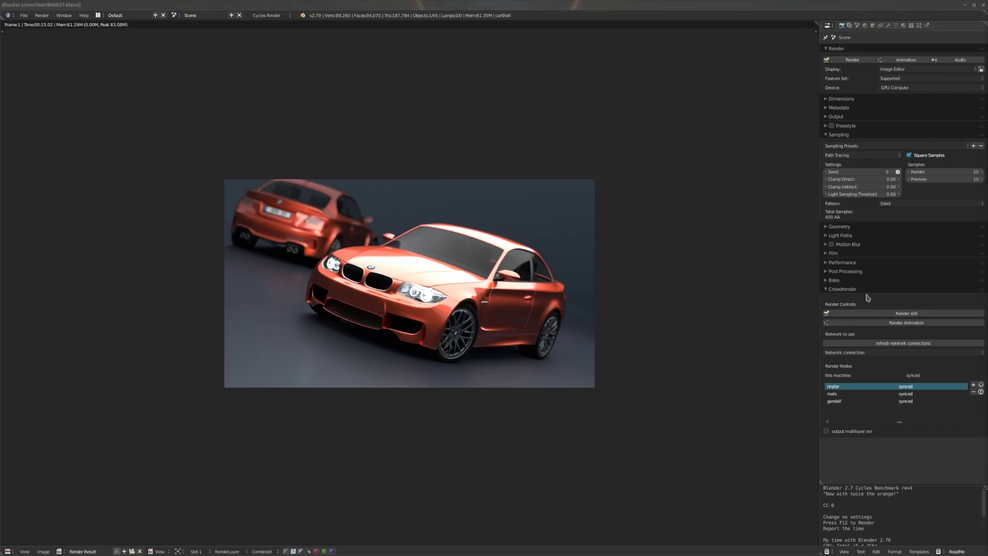
Render a still of the red BMW car scene split across the connected render nodes
{"action": "left_click", "coordinate": [880, 315]}
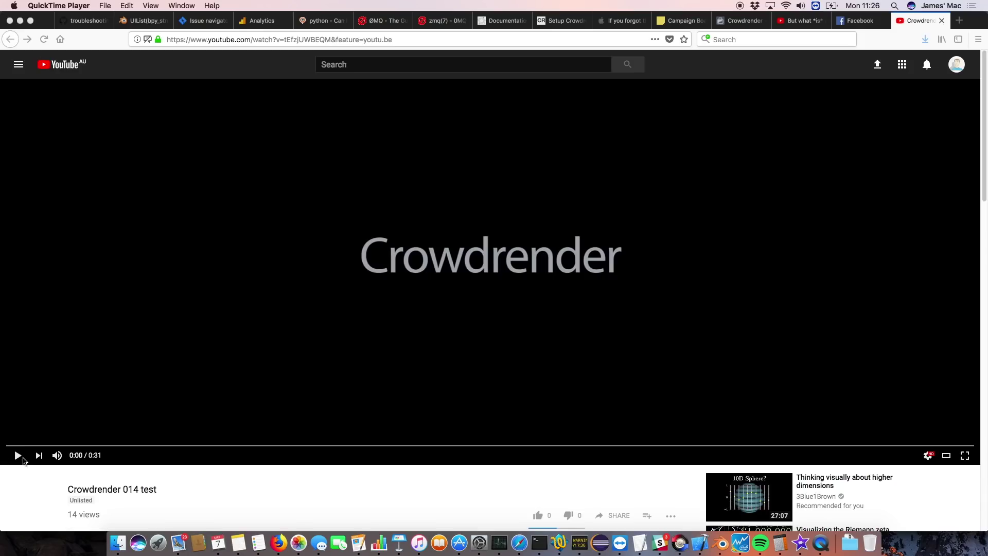
Bring the Firefox window to the front
{"action": "left_click", "coordinate": [19, 458]}
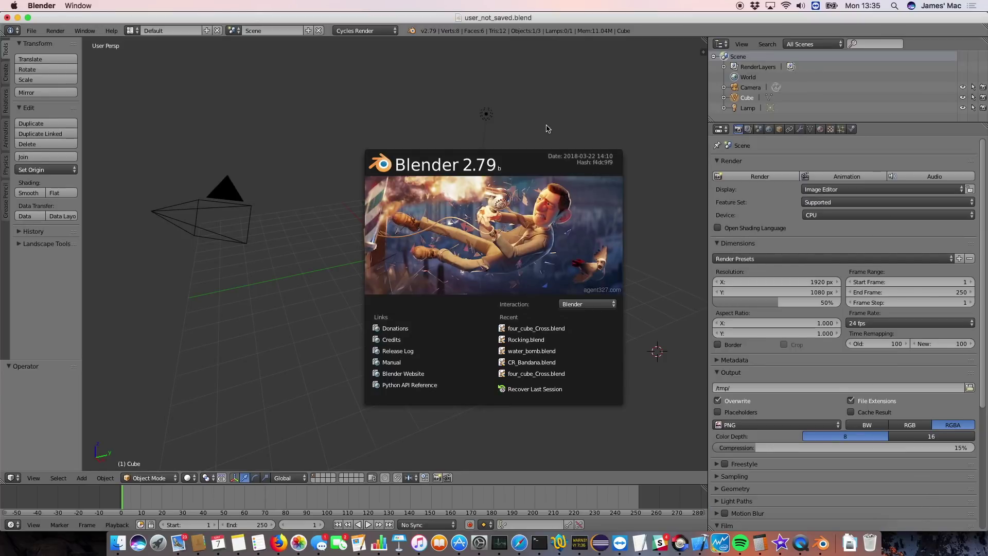
Dismiss the Blender 2.79 startup splash over the default cube scene
{"action": "left_click", "coordinate": [545, 126]}
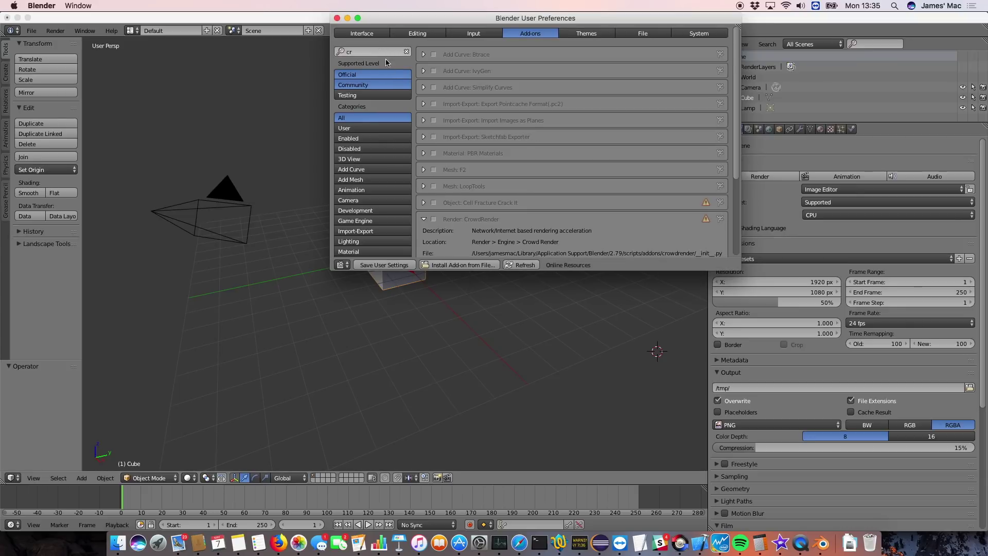
Enable the Render: CrowdRender add-on, close User Preferences, and start Crowdrender in scene properties
{"action": "left_click", "coordinate": [434, 220]}
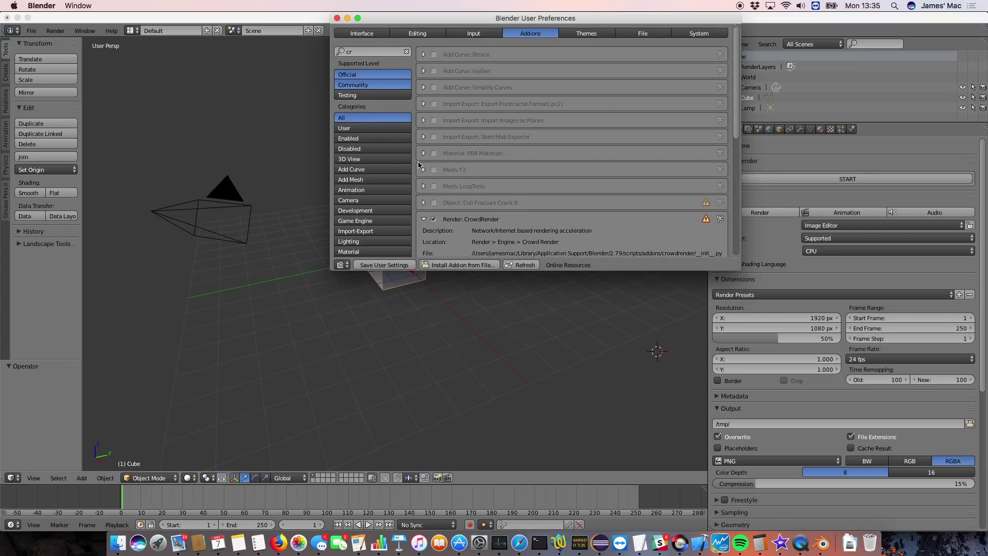
{"action": "left_click", "coordinate": [337, 19]}
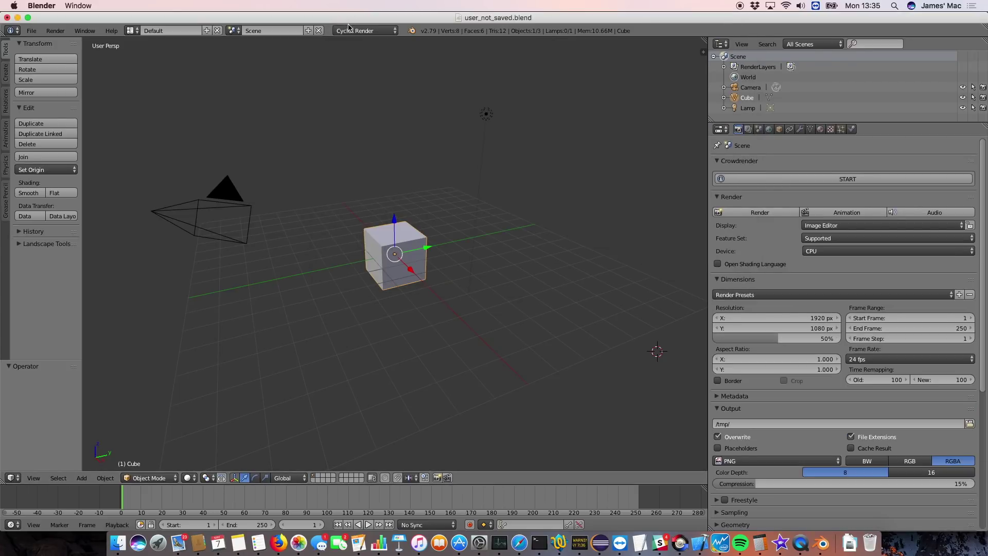
{"action": "left_click", "coordinate": [848, 179]}
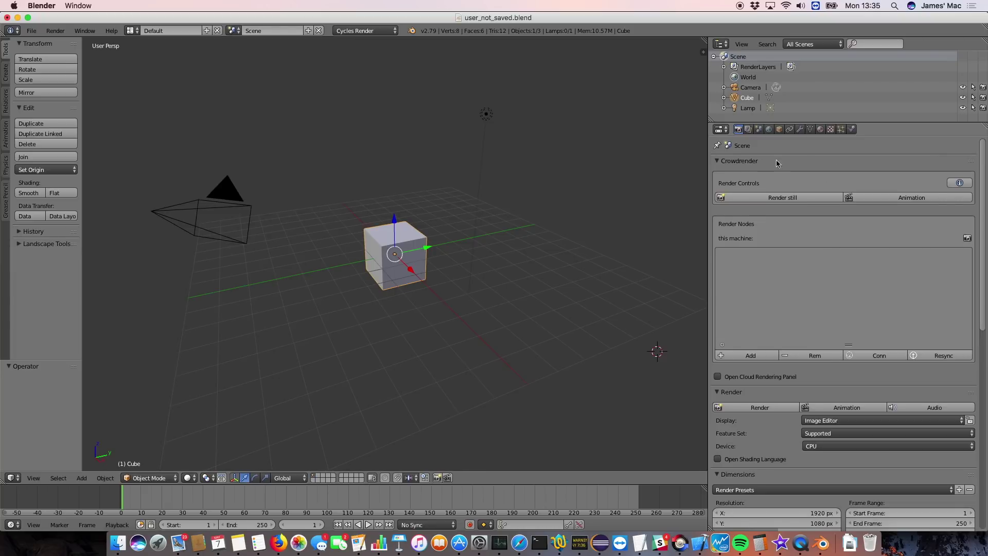
{"action": "mouse_move", "coordinate": [982, 183]}
{"action": "left_mouse_down"}
{"action": "mouse_move", "coordinate": [969, 391]}
{"action": "mouse_move", "coordinate": [974, 187]}
{"action": "left_mouse_up"}
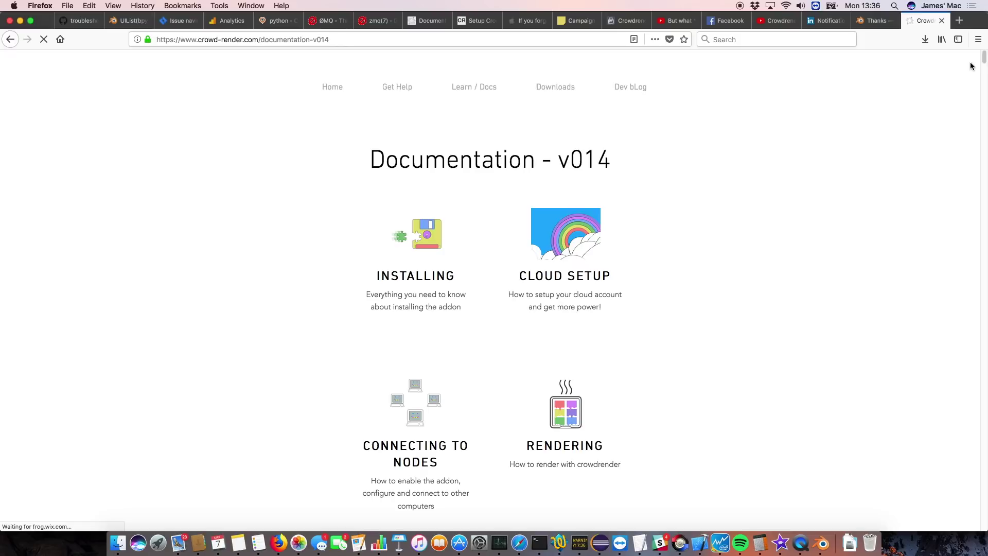
Close Firefox's Crowdrender Documentation tab and return to Blender
{"action": "mouse_move", "coordinate": [983, 60]}
{"action": "left_mouse_down"}
{"action": "mouse_move", "coordinate": [984, 85]}
{"action": "mouse_move", "coordinate": [984, 48]}
{"action": "left_mouse_up"}
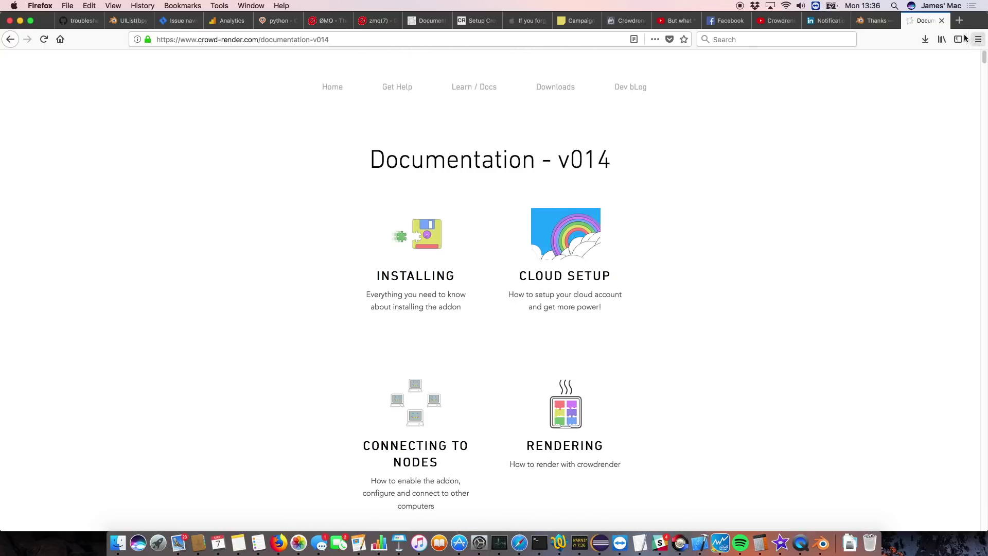
{"action": "left_click", "coordinate": [941, 21]}
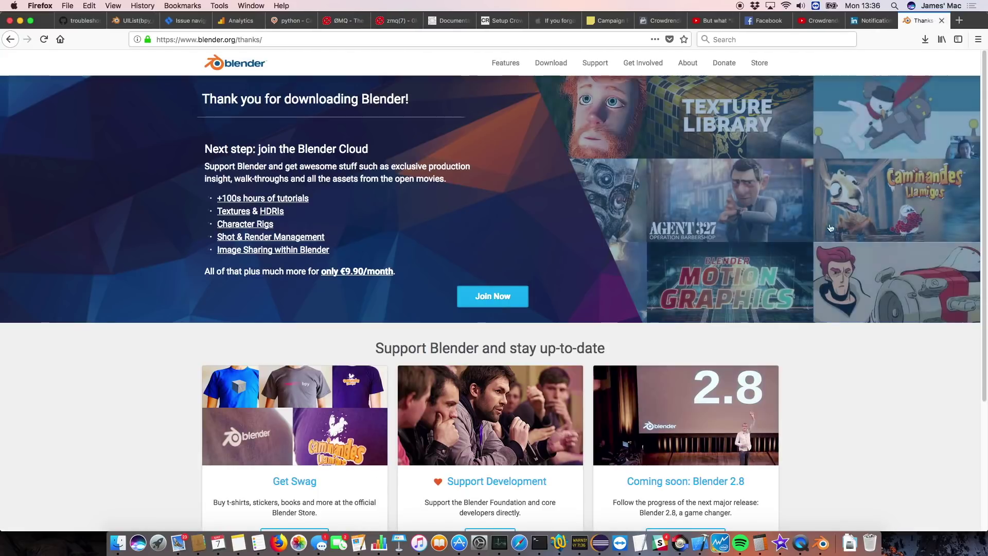
{"action": "left_click", "coordinate": [822, 545]}
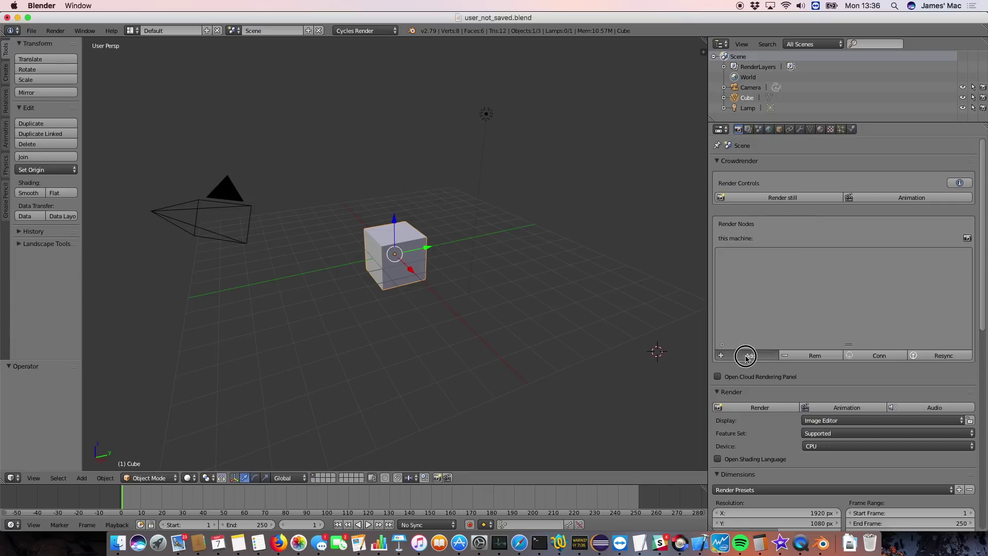
Rename the new Mac render node, connect it, and render a still of the cube
{"action": "double_click", "coordinate": [744, 255]}
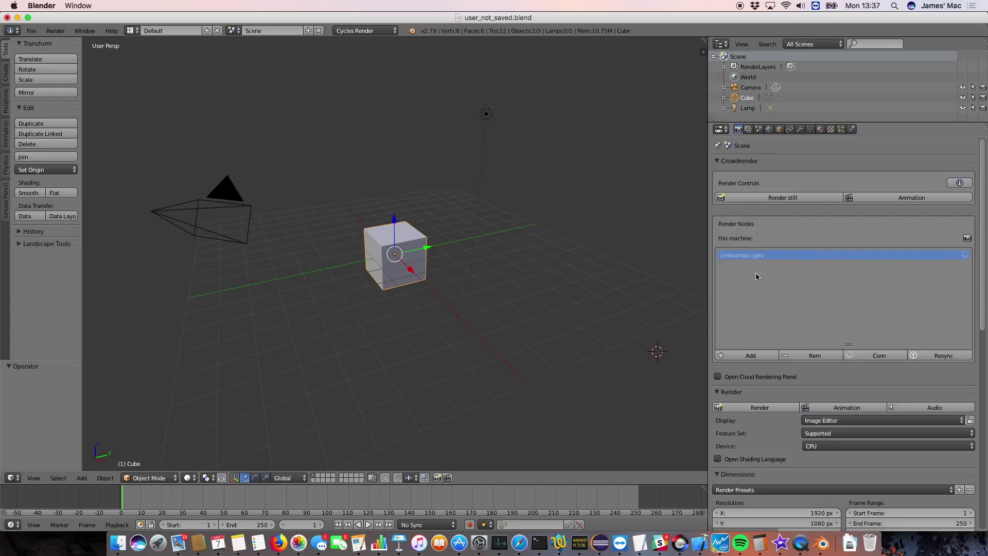
{"action": "left_click", "coordinate": [966, 256]}
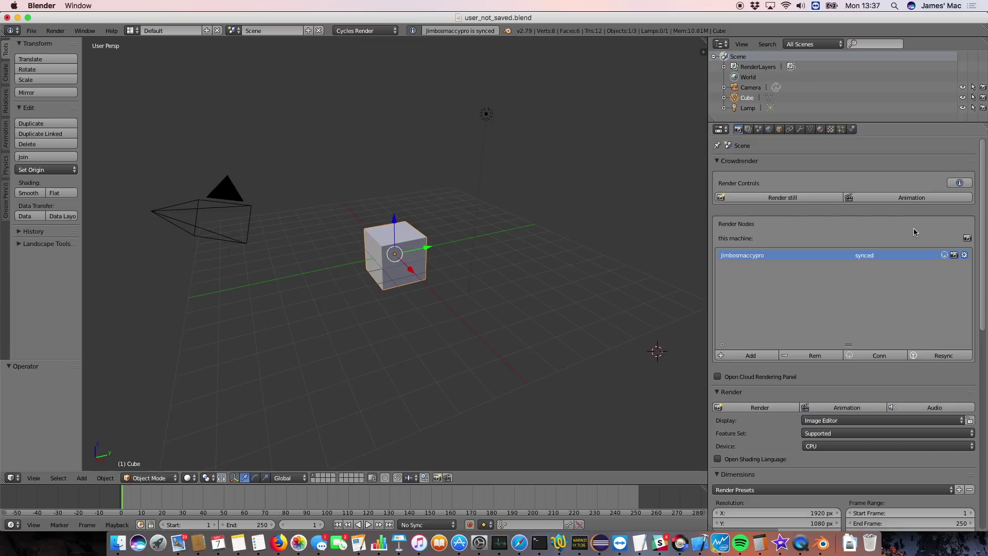
{"action": "left_click", "coordinate": [794, 198]}
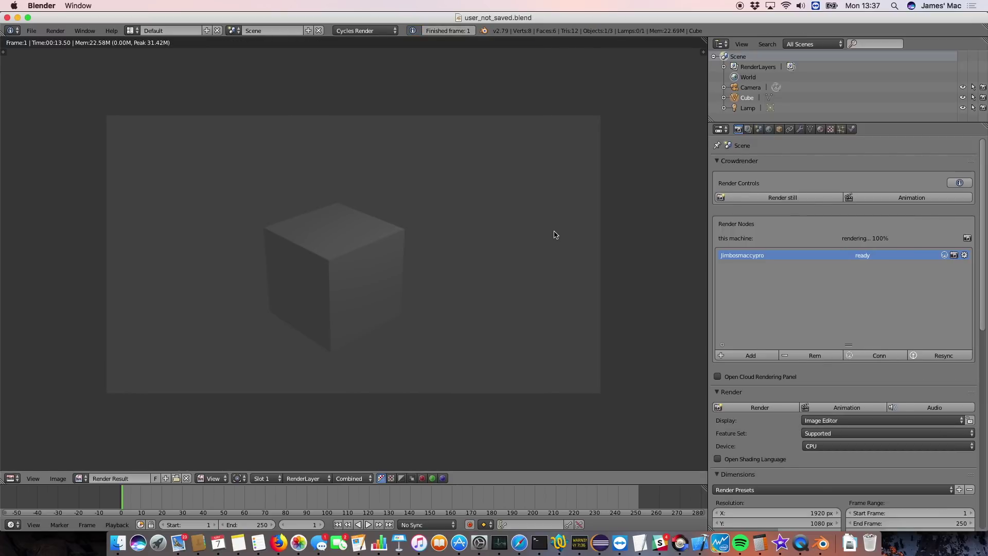
Leave the render result, remove the Mac node, and start the Crowdrender Cloud login
{"action": "key", "text": "Escape"}
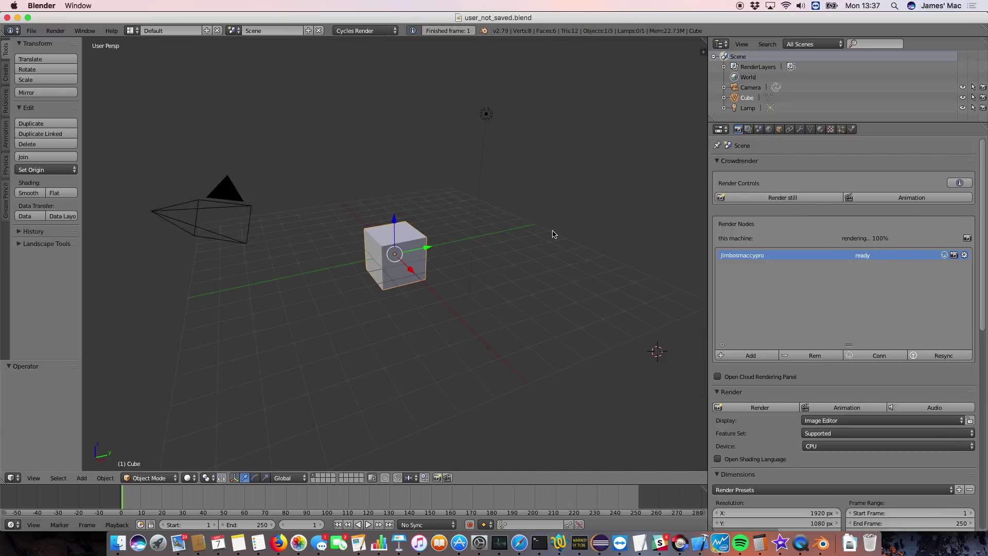
{"action": "left_click", "coordinate": [814, 356]}
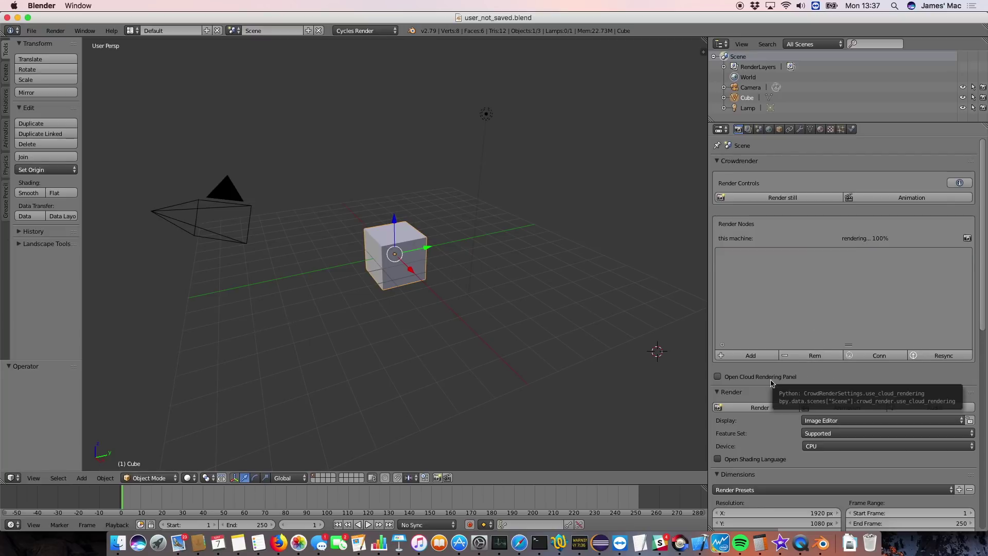
{"action": "left_click", "coordinate": [772, 378]}
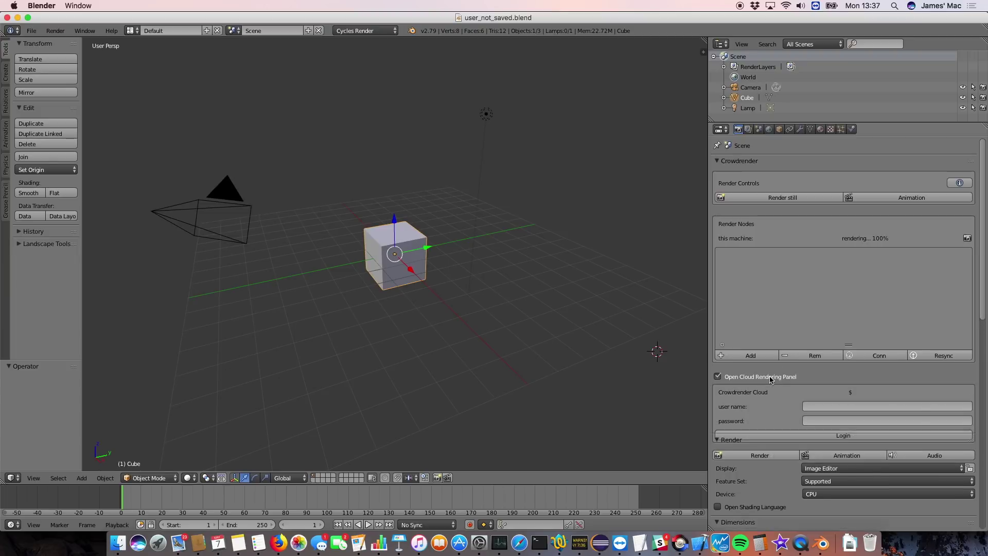
{"action": "left_click", "coordinate": [829, 405]}
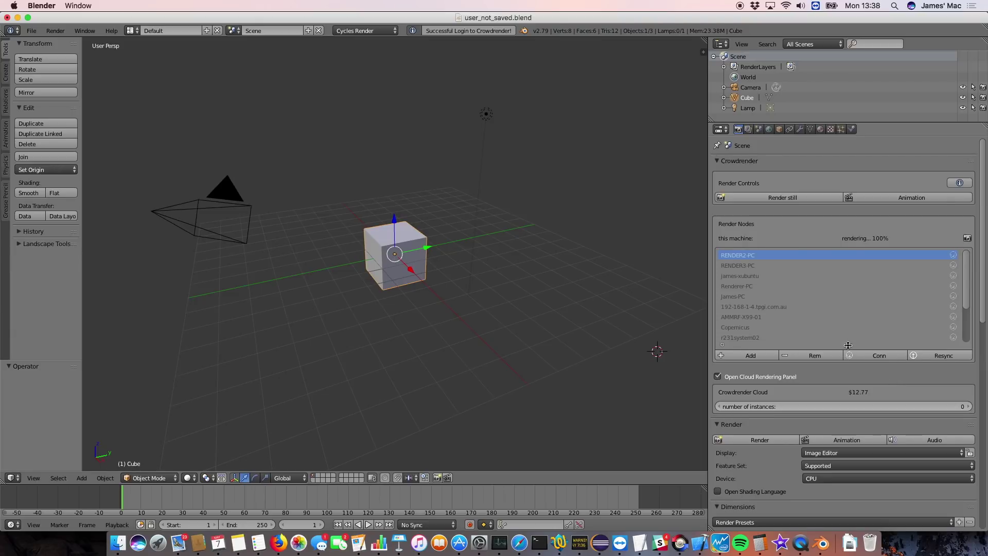
Enlarge the Render Nodes list to show every machine and step down from RENDER3-PC
{"action": "left_click_drag", "start_coordinate": [848, 345], "coordinate": [846, 409]}
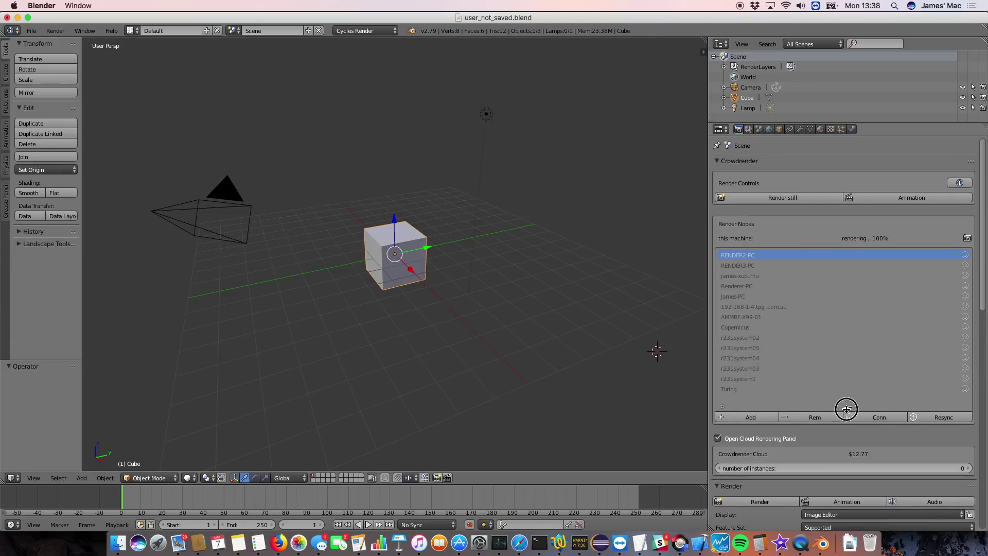
{"action": "left_click", "coordinate": [750, 269]}
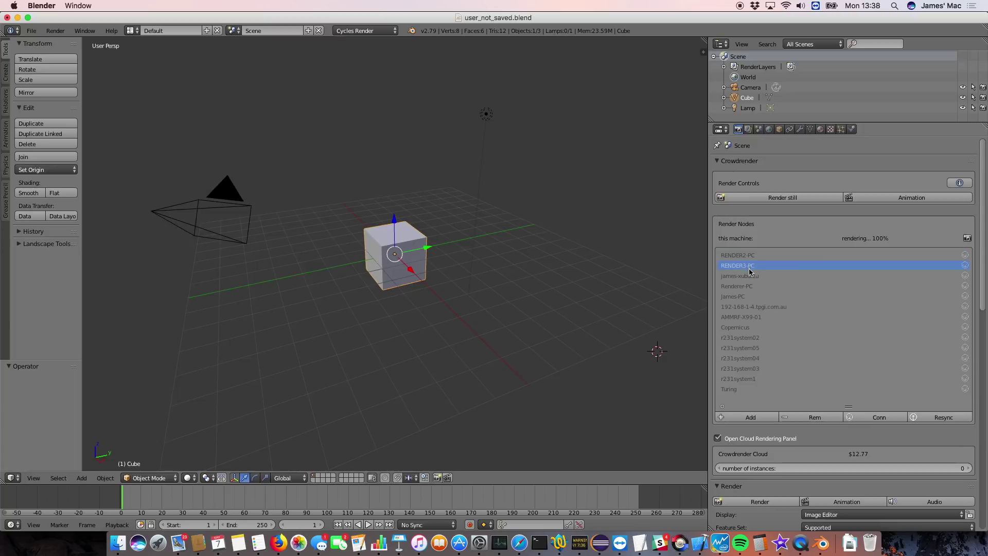
{"action": "left_click", "coordinate": [750, 277]}
{"action": "left_click", "coordinate": [747, 287]}
{"action": "left_click", "coordinate": [742, 298]}
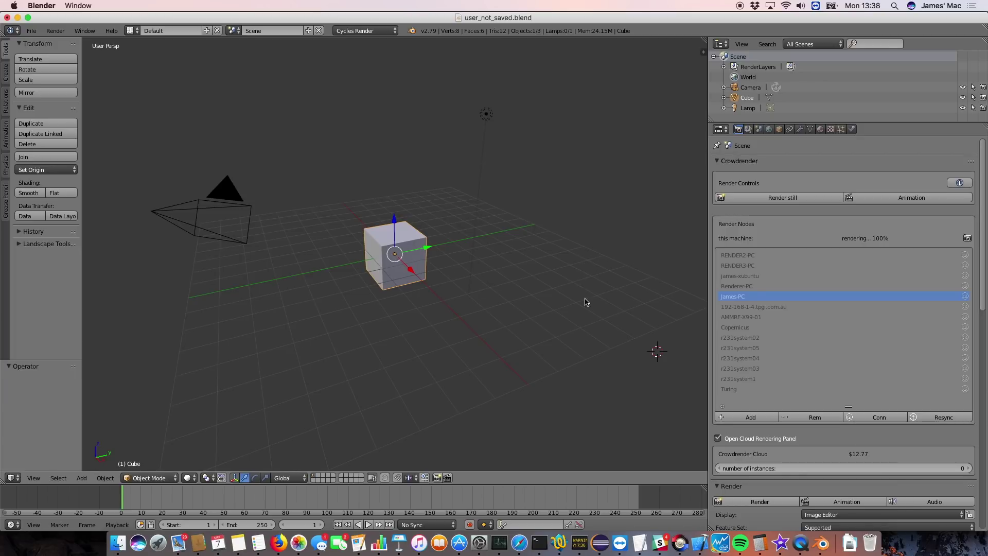
Open a TeamViewer session to RENDERER-PC and log in with the Renderer account's password
{"action": "left_click", "coordinate": [620, 542]}
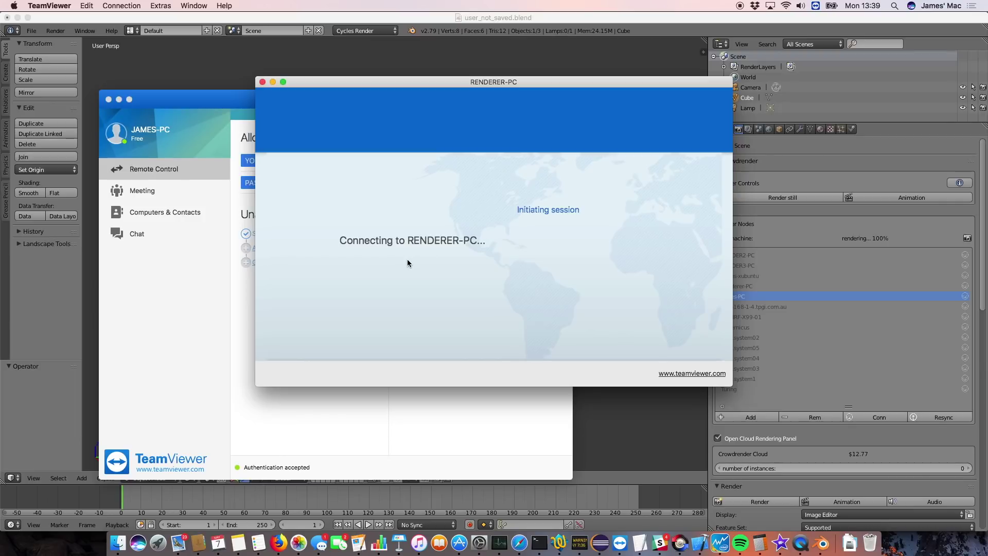
{"action": "left_click", "coordinate": [528, 84]}
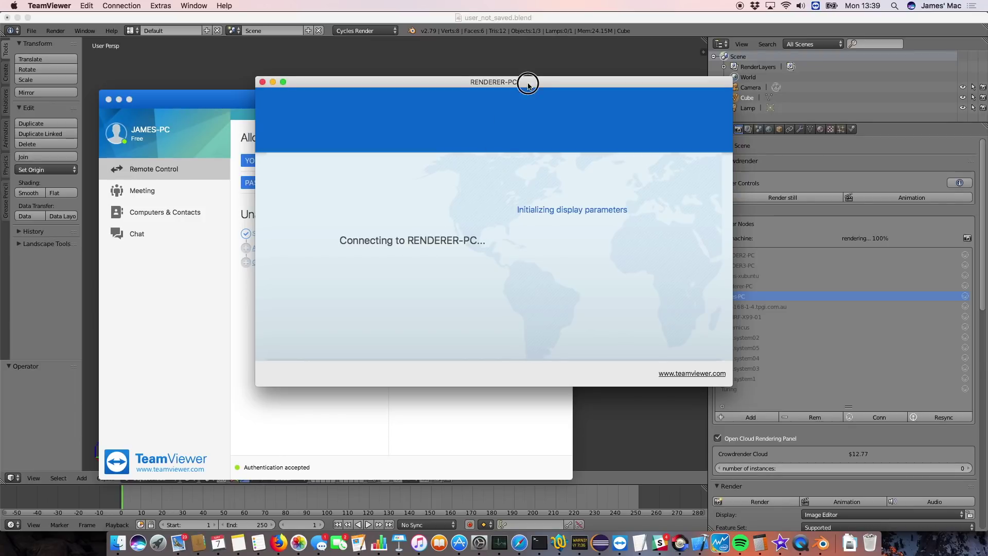
{"action": "left_click_drag", "start_coordinate": [528, 84], "coordinate": [271, 63]}
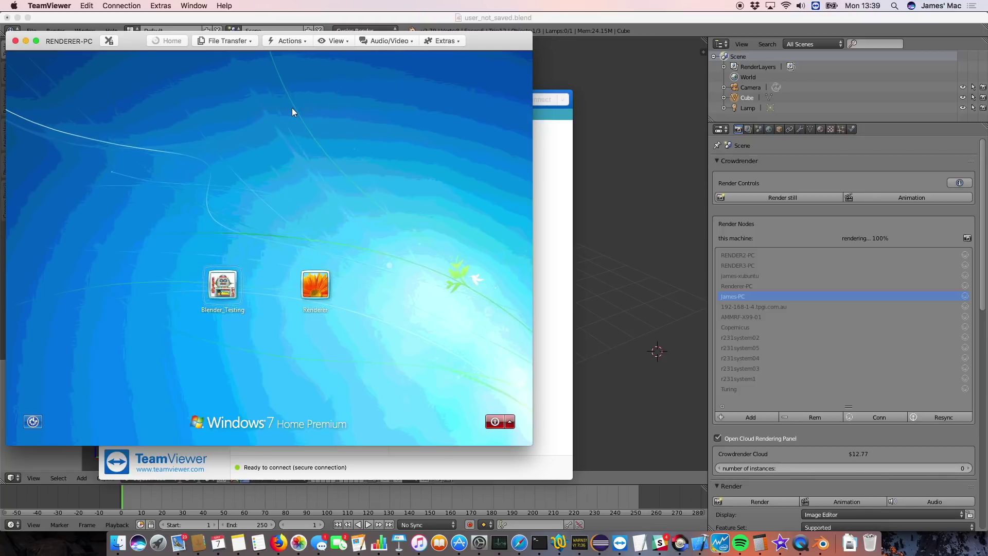
{"action": "left_click", "coordinate": [320, 287]}
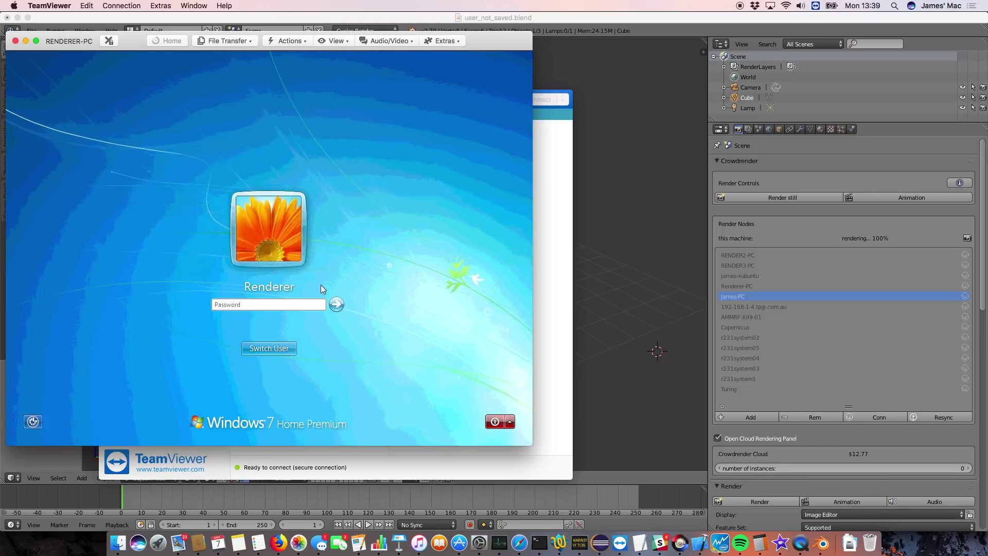
{"action": "type", "text": "•••••••"}
{"action": "key", "text": "Return"}
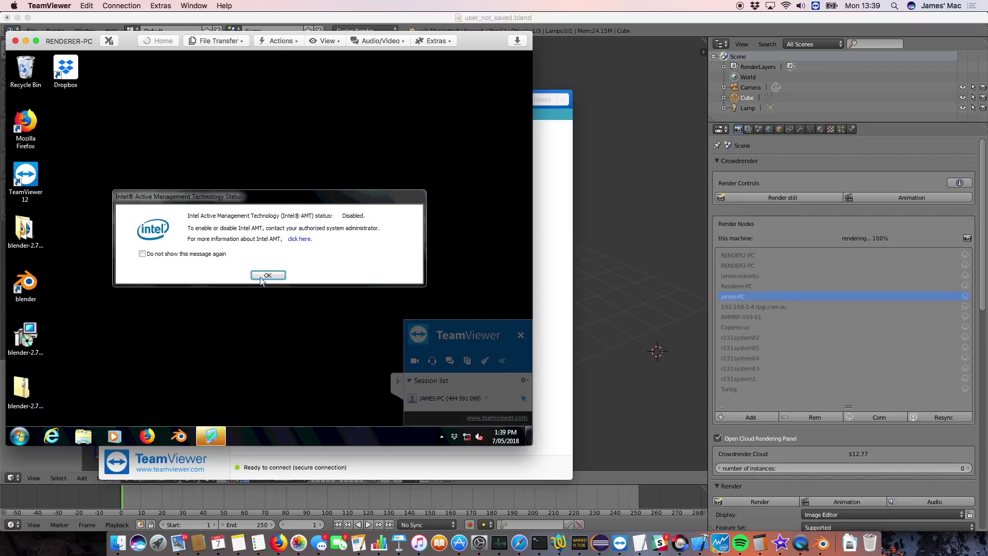
Launch Blender on RENDERER-PC, close its splash, and return to local Blender
{"action": "left_click", "coordinate": [267, 275]}
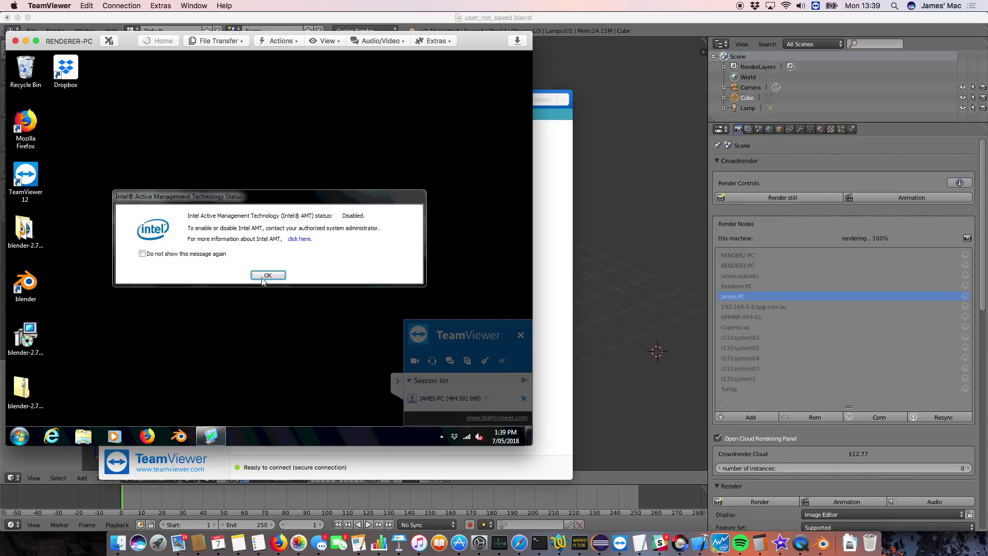
{"action": "left_click", "coordinate": [181, 436]}
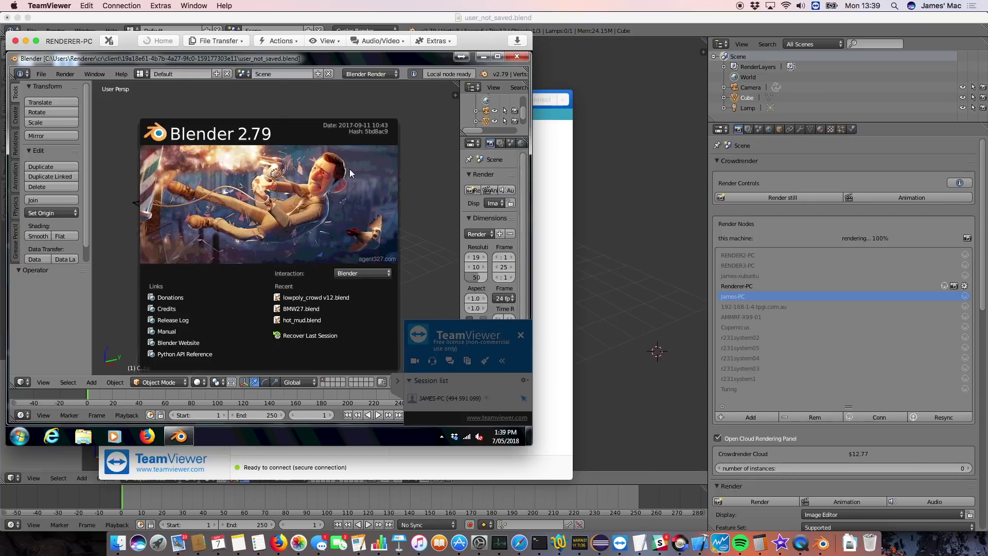
{"action": "left_click", "coordinate": [365, 168]}
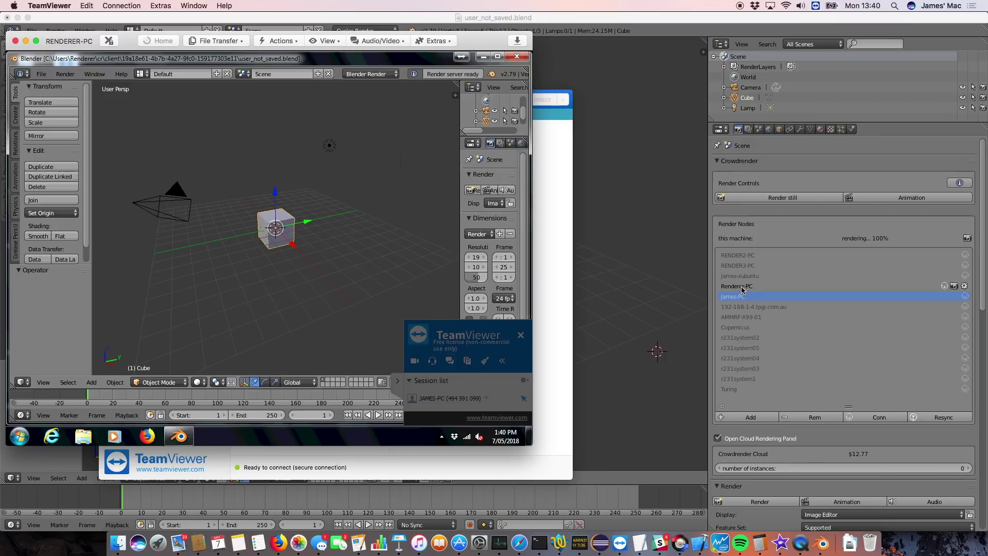
{"action": "left_click", "coordinate": [945, 285]}
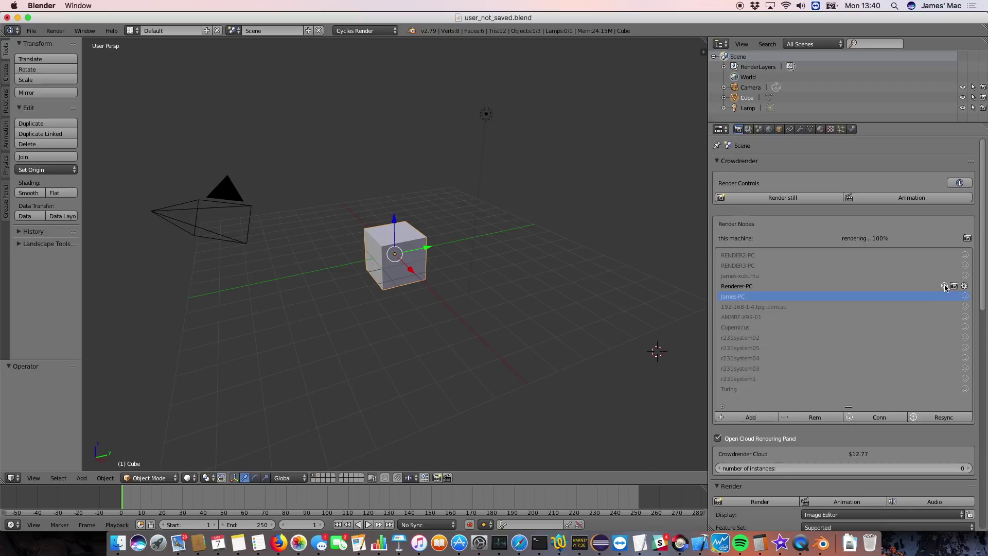
Connect the Renderer-PC node and render the cube as a still across both machines
{"action": "left_click", "coordinate": [945, 285]}
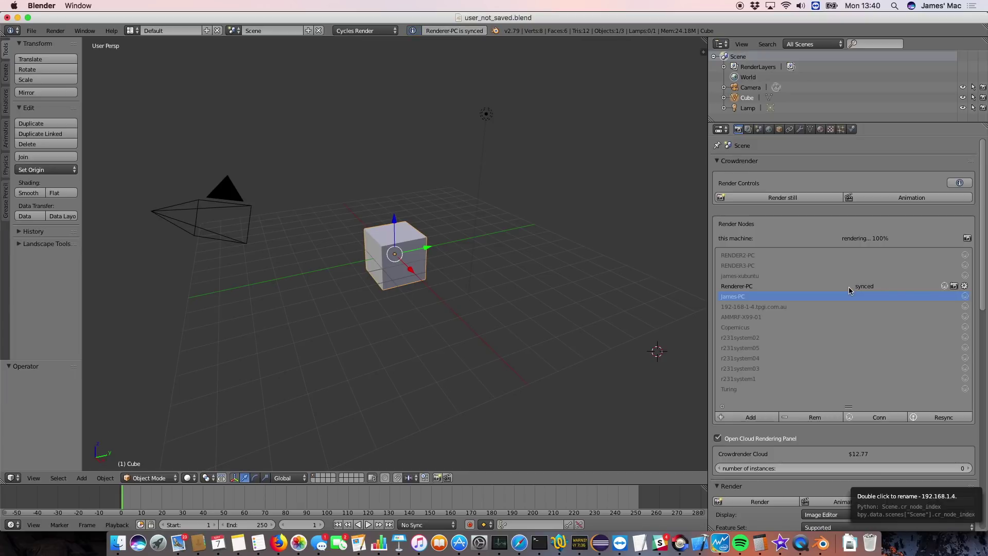
{"action": "left_click", "coordinate": [797, 198]}
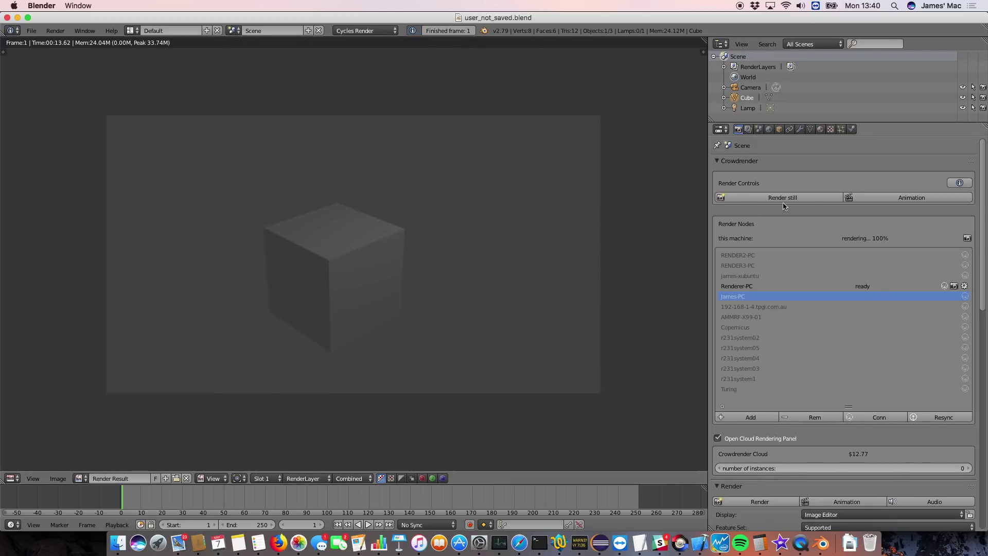
{"action": "left_click", "coordinate": [783, 201]}
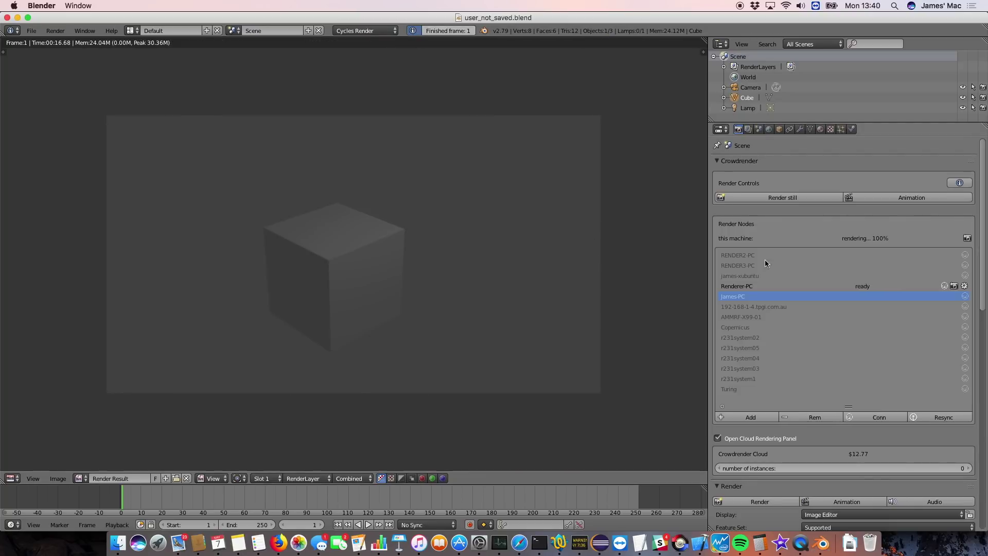
Re-render frame 1 as a distributed still with Renderer-PC synced
{"action": "left_click", "coordinate": [790, 198]}
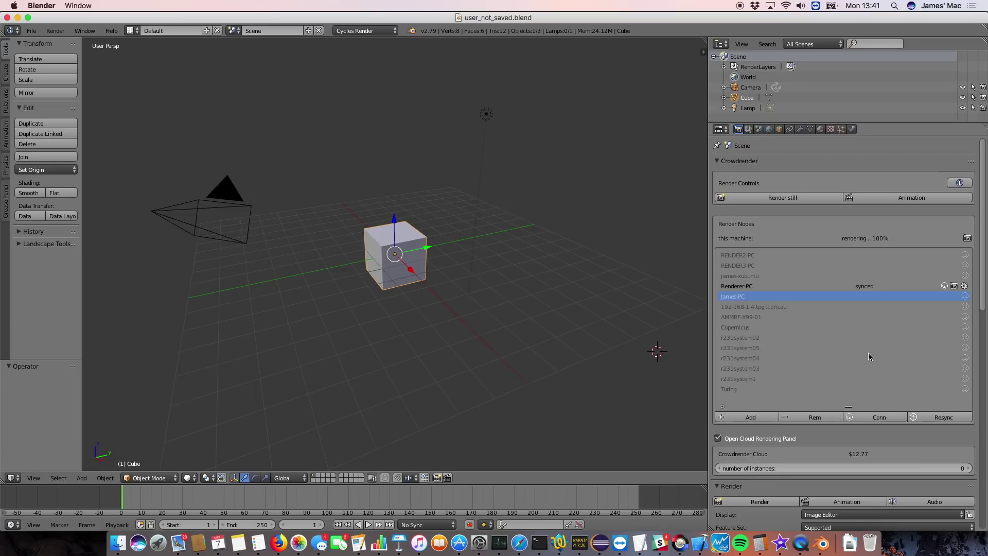
Open the Conn dialog listing nodes like Turing and RENDER2-PC that need IP addresses
{"action": "left_click", "coordinate": [886, 420]}
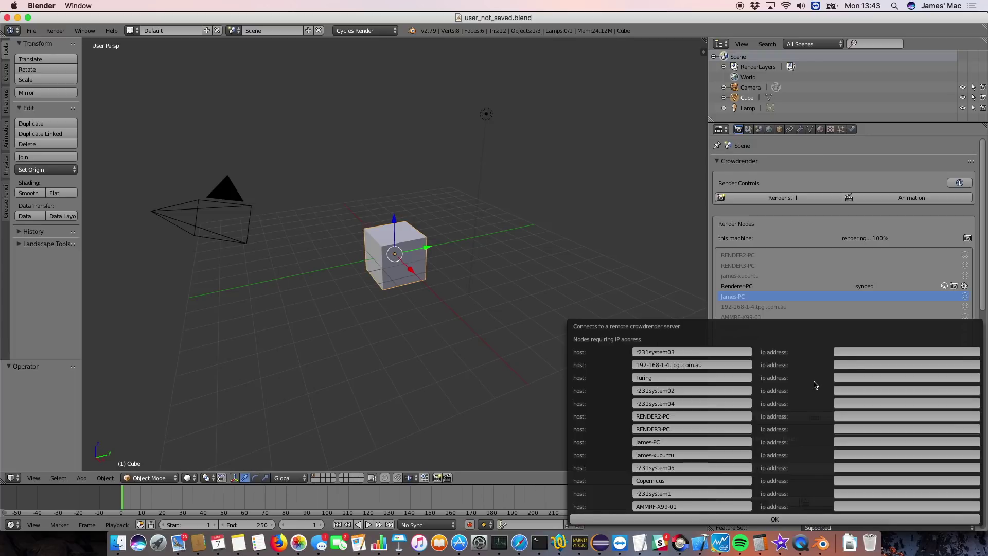
Change the r231system03 node's IP address to 192.168.0.10 and confirm the connection dialog
{"action": "left_click", "coordinate": [859, 351]}
{"action": "type", "text": "68"}
{"action": "key", "text": "BackSpace"}
{"action": "key", "text": "Return"}
{"action": "left_click", "coordinate": [783, 519]}
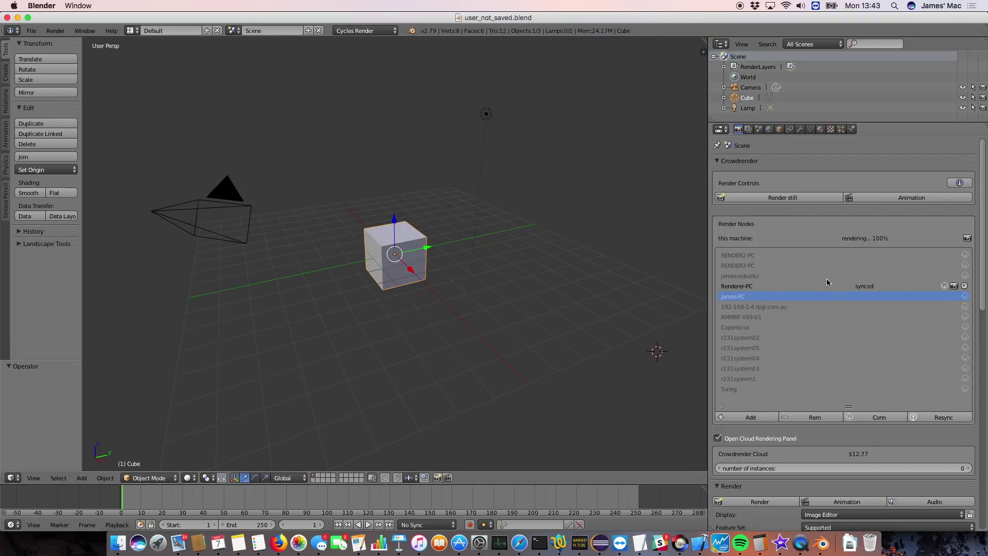
Enable rendering on the Renderer-PC node and launch a Crowdrender still render
{"action": "left_click", "coordinate": [811, 287]}
{"action": "left_click", "coordinate": [954, 287]}
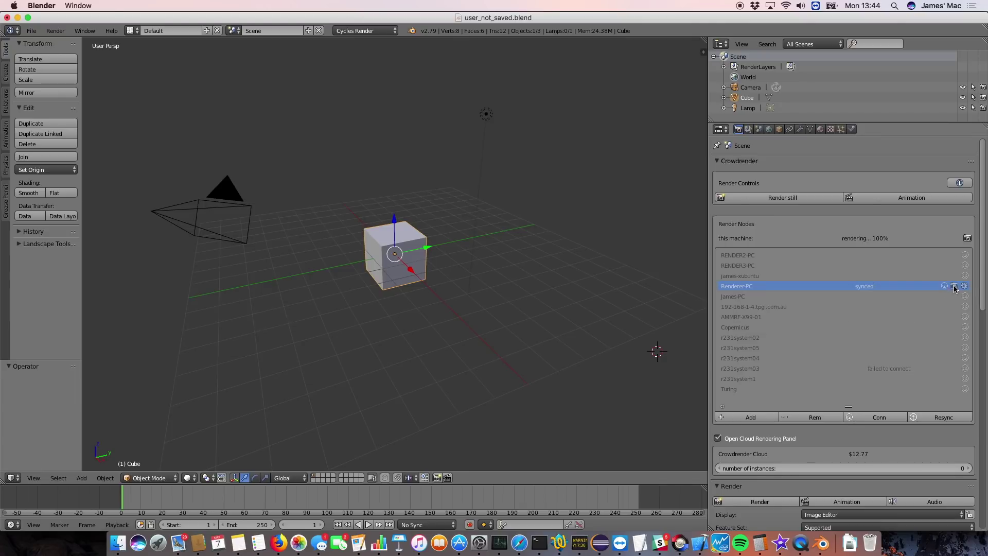
{"action": "left_click", "coordinate": [806, 198]}
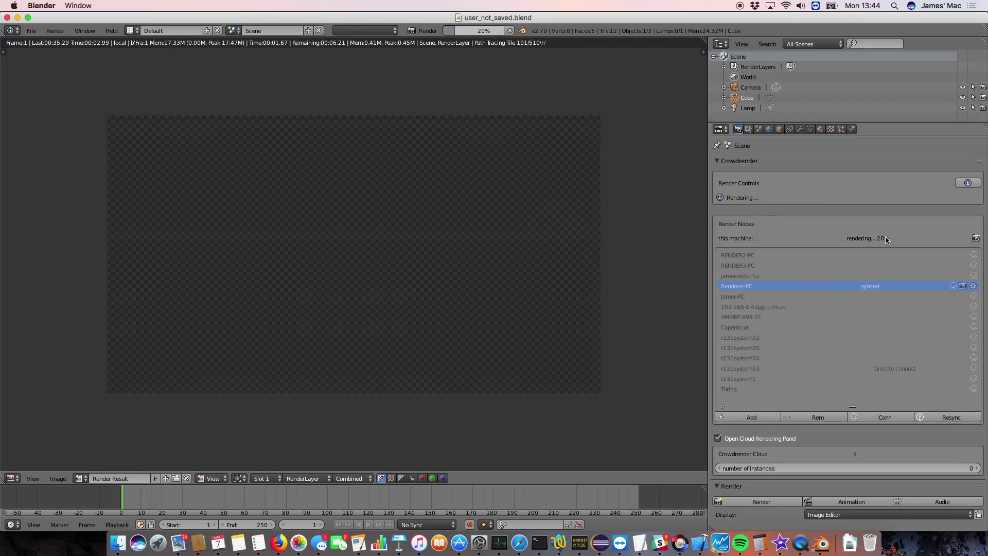
Check Renderer-PC's tile_x/tile_y settings as the still render finishes, then remove the node
{"action": "left_click", "coordinate": [963, 285]}
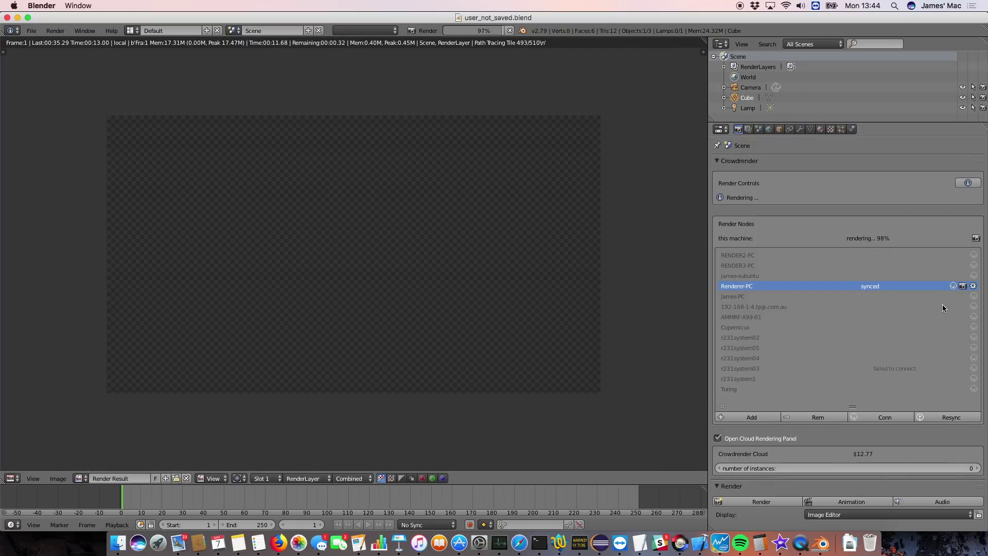
{"action": "left_click", "coordinate": [965, 285]}
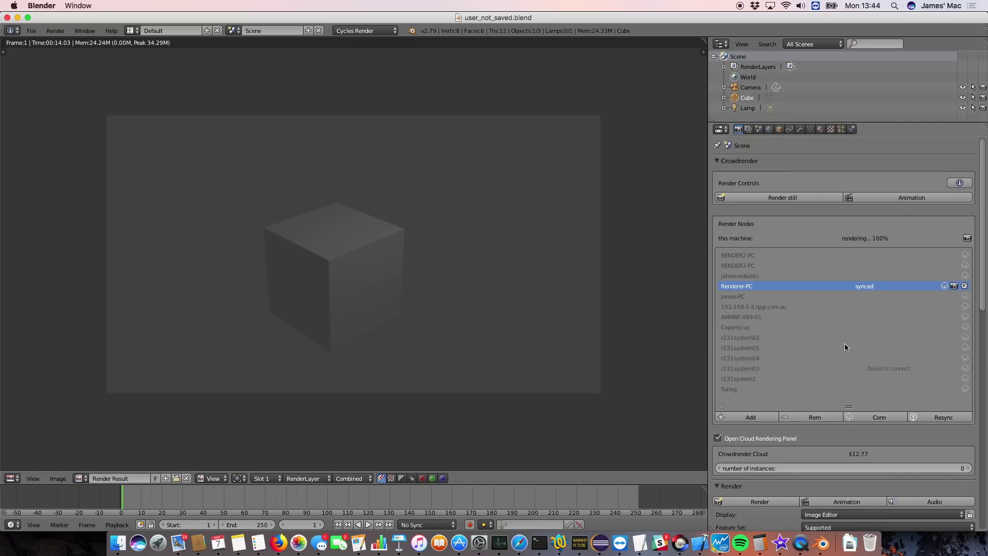
{"action": "left_click", "coordinate": [832, 419]}
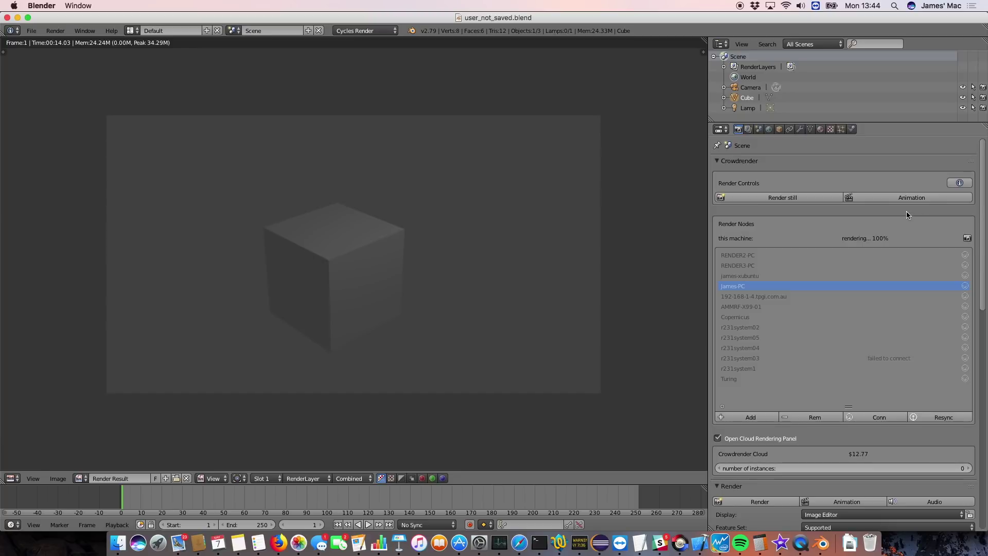
Render the animation and reconnect the re-added Renderer-PC node
{"action": "left_click", "coordinate": [911, 199]}
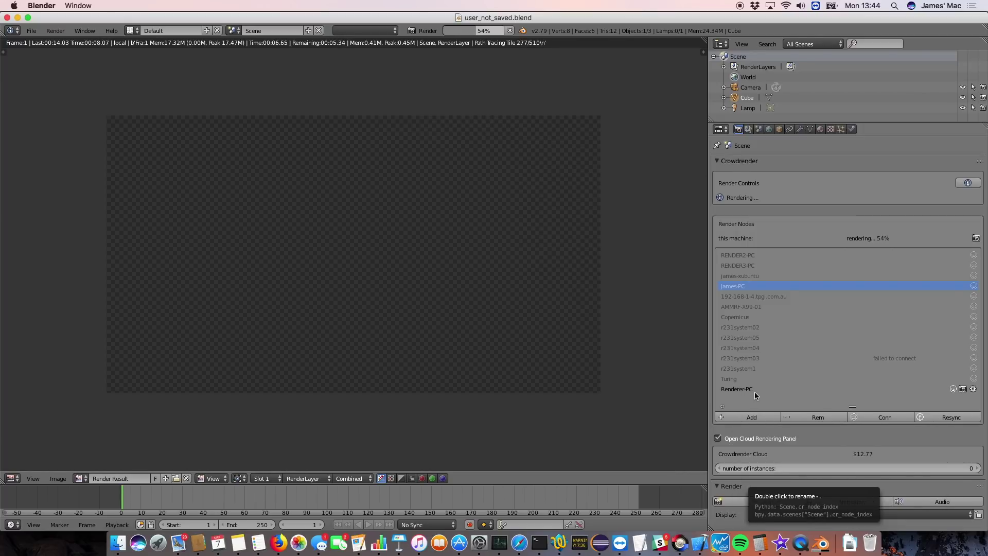
{"action": "left_click", "coordinate": [952, 389]}
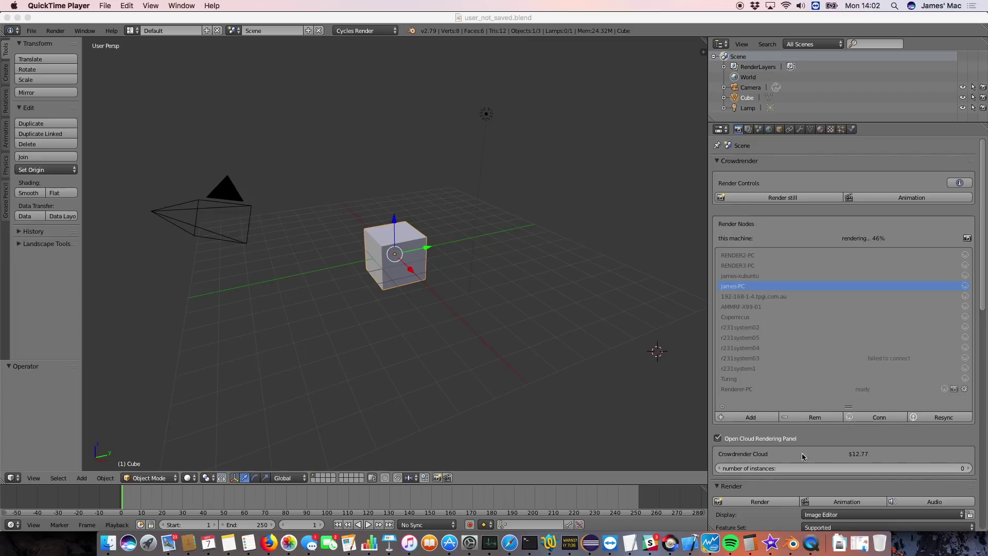
Set Crowdrender Cloud to 1 instance and dismiss the request notification
{"action": "left_click", "coordinate": [752, 438]}
{"action": "left_click", "coordinate": [718, 438]}
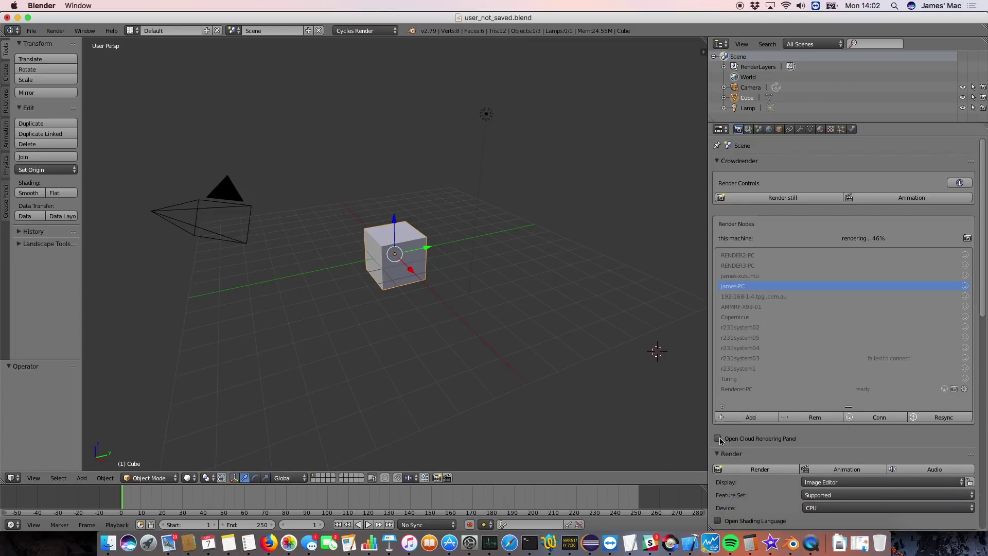
{"action": "left_click", "coordinate": [717, 438]}
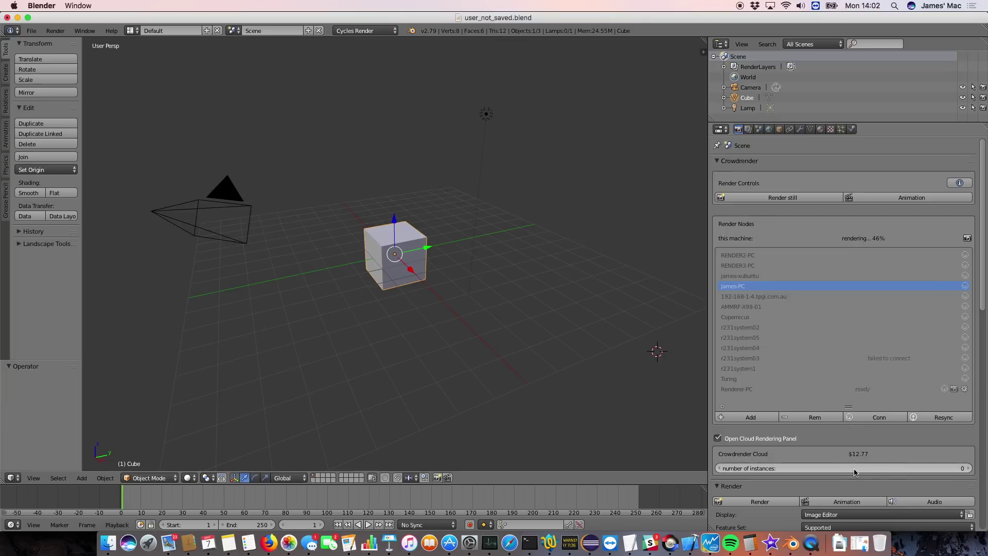
{"action": "left_click", "coordinate": [970, 469]}
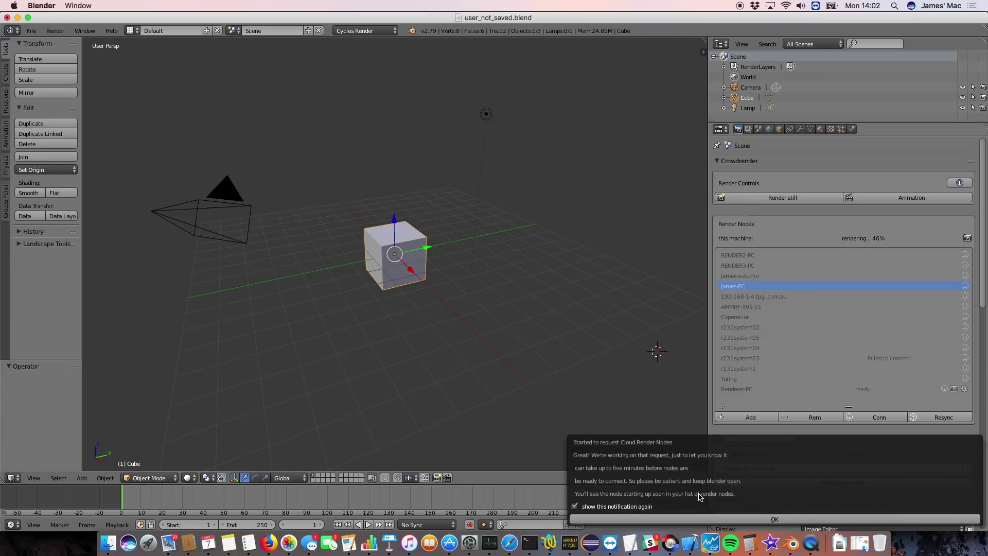
{"action": "left_click", "coordinate": [776, 519]}
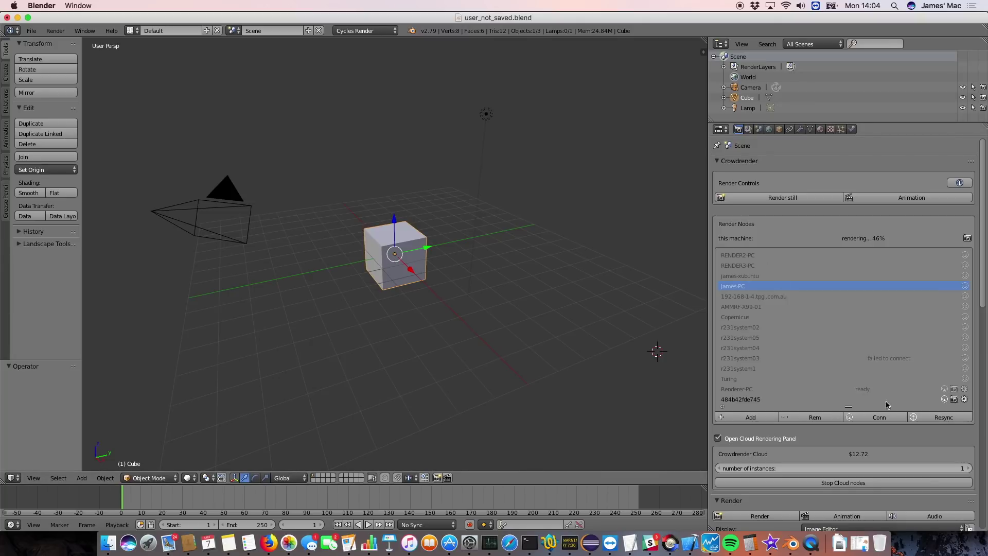
Connect the Crowdrender Cloud node, render a still with it, and close the render result
{"action": "left_click", "coordinate": [945, 400]}
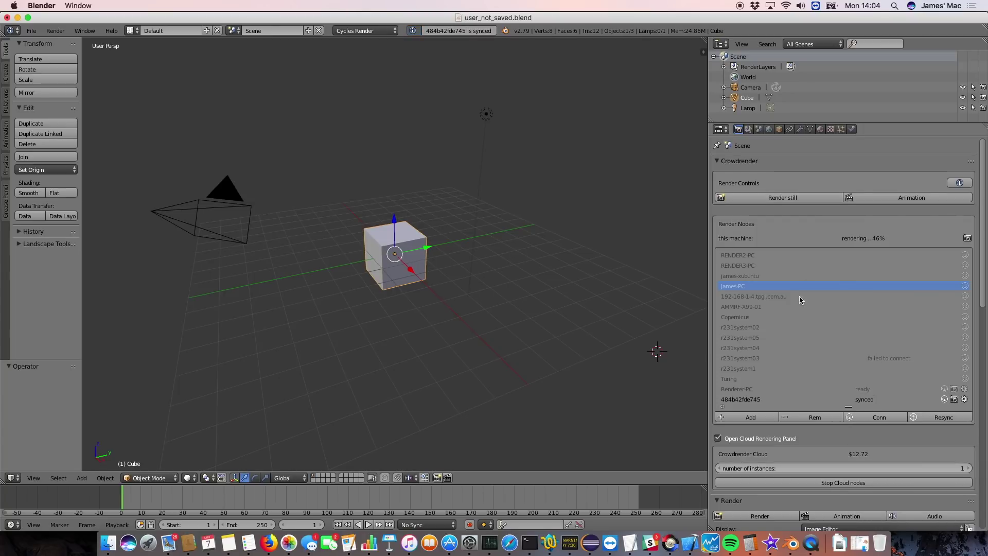
{"action": "left_click", "coordinate": [766, 199]}
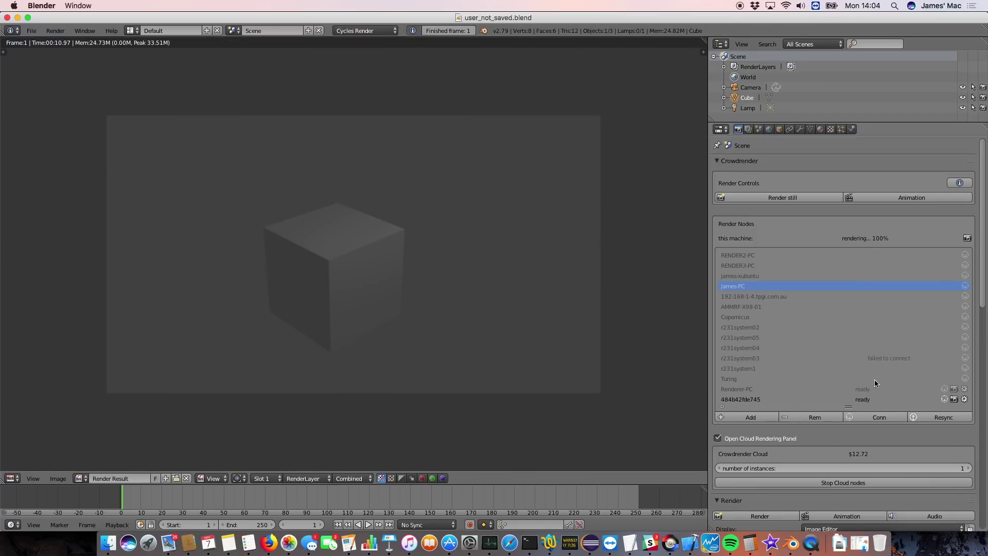
{"action": "key", "text": "Escape"}
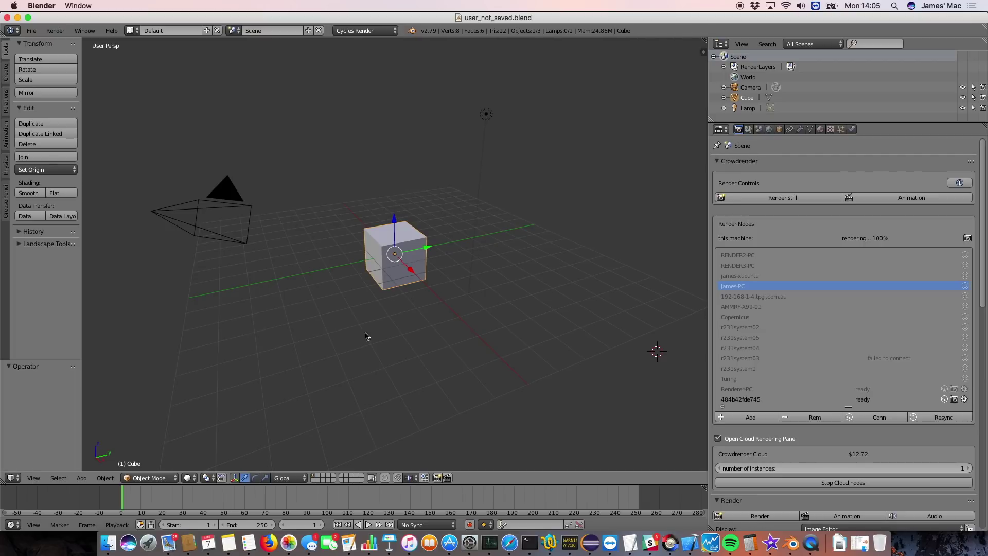
Switch to camera view and duplicate the cube 2.3 units along Y
{"action": "left_click", "coordinate": [34, 478]}
{"action": "left_click", "coordinate": [70, 441]}
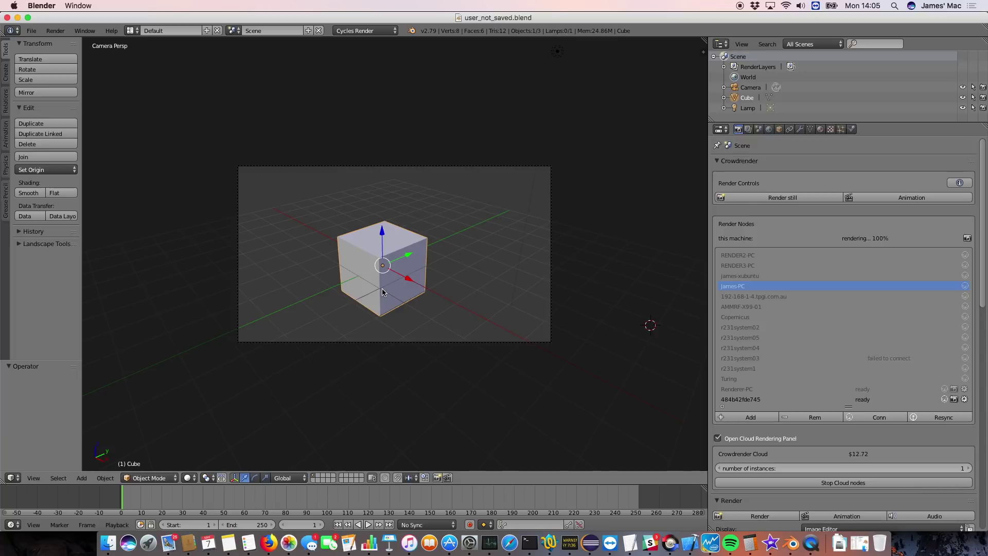
{"action": "key", "text": "shift+d"}
{"action": "key", "text": "y"}
{"action": "left_click", "coordinate": [422, 255]}
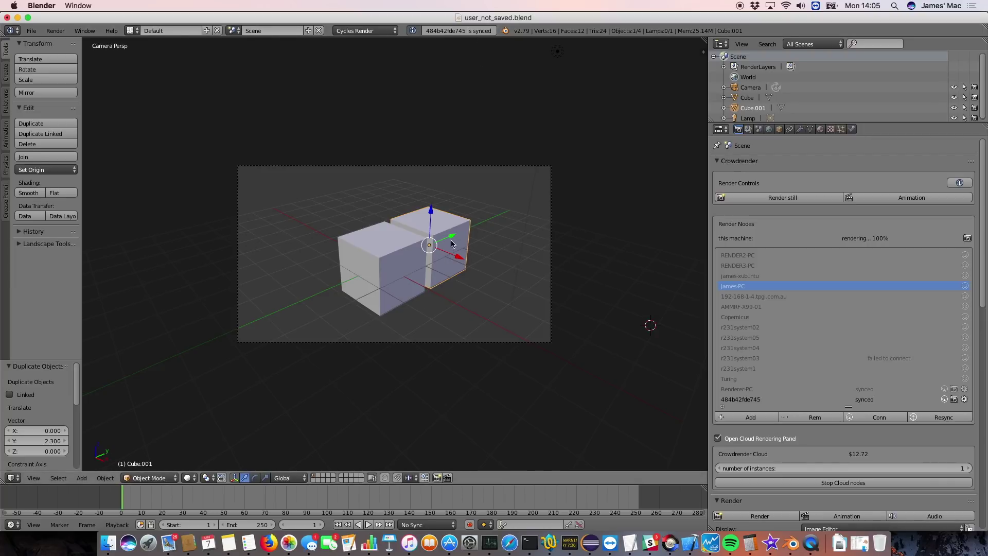
Rotate the copy 44.3° around Y, then render a still of both cubes
{"action": "key", "text": "r"}
{"action": "key", "text": "y"}
{"action": "left_click", "coordinate": [463, 301]}
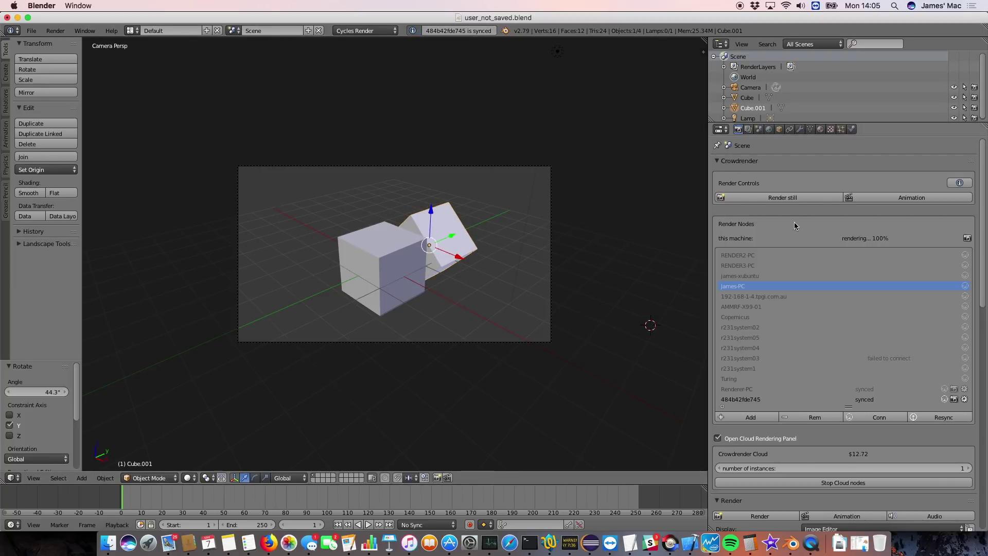
{"action": "left_click", "coordinate": [771, 195]}
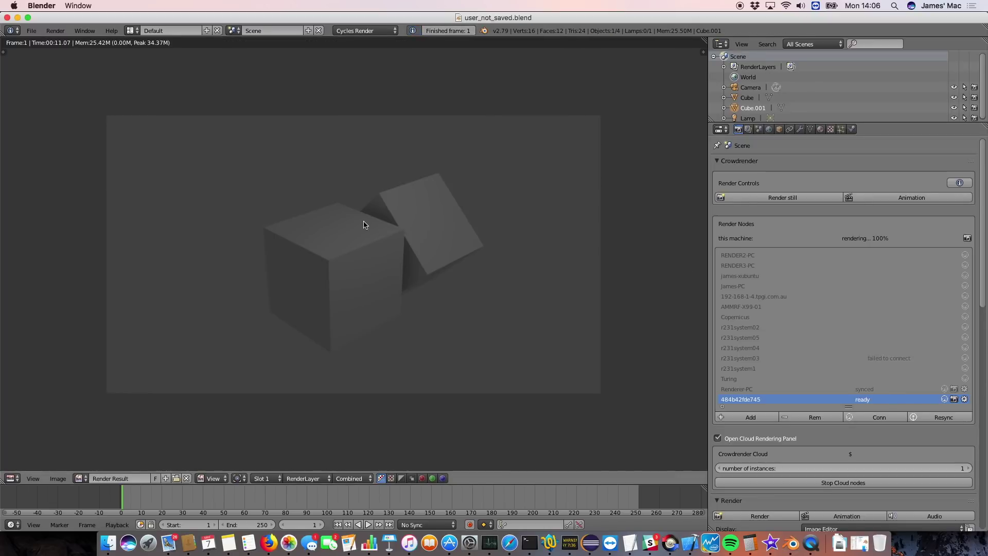
{"action": "key", "text": "Escape"}
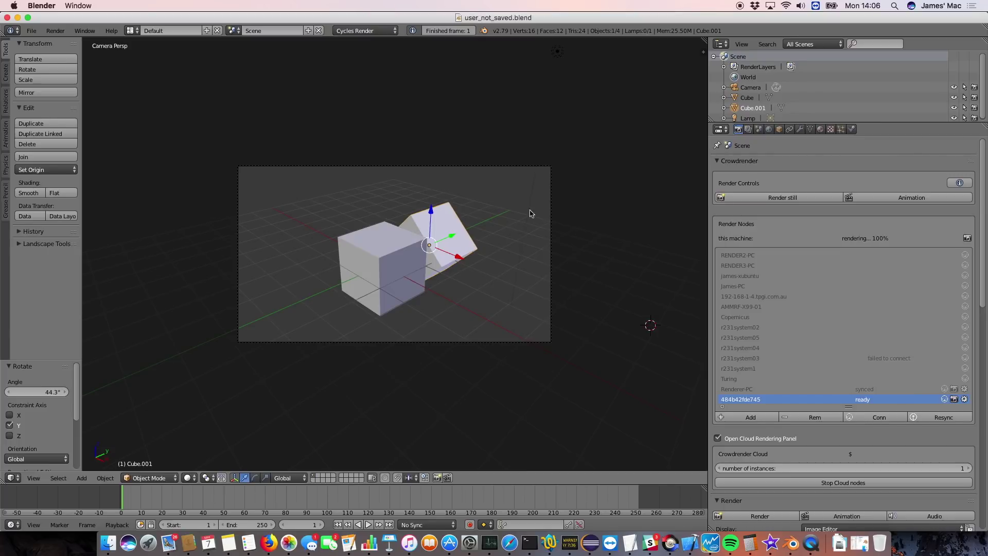
Set the cubes' material diffuse colour to red
{"action": "left_click", "coordinate": [819, 129]}
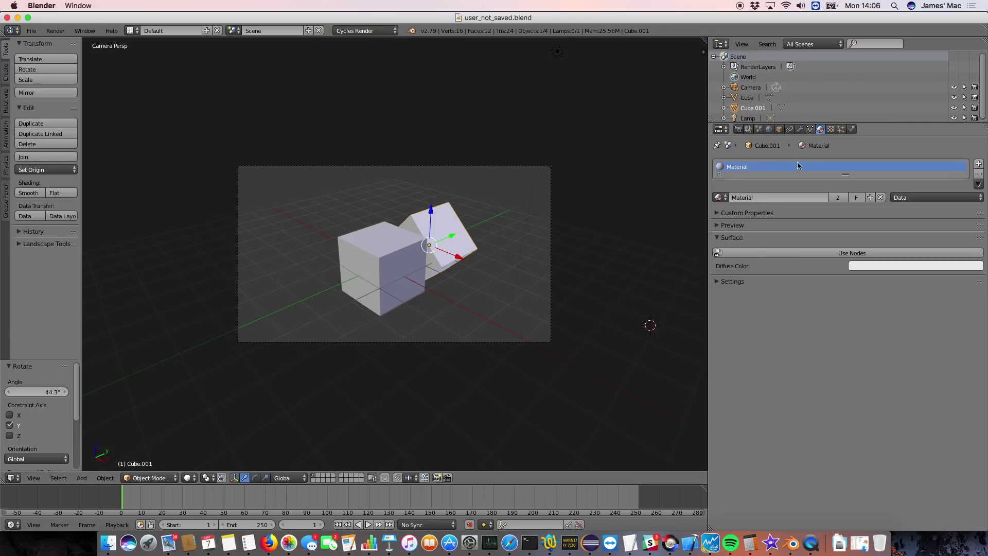
{"action": "left_click", "coordinate": [887, 266]}
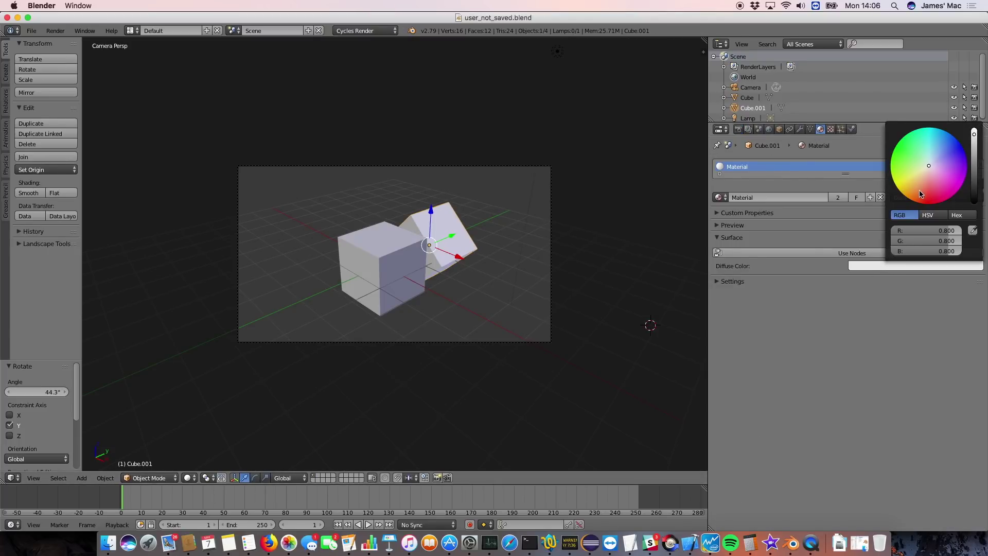
{"action": "left_click", "coordinate": [921, 191]}
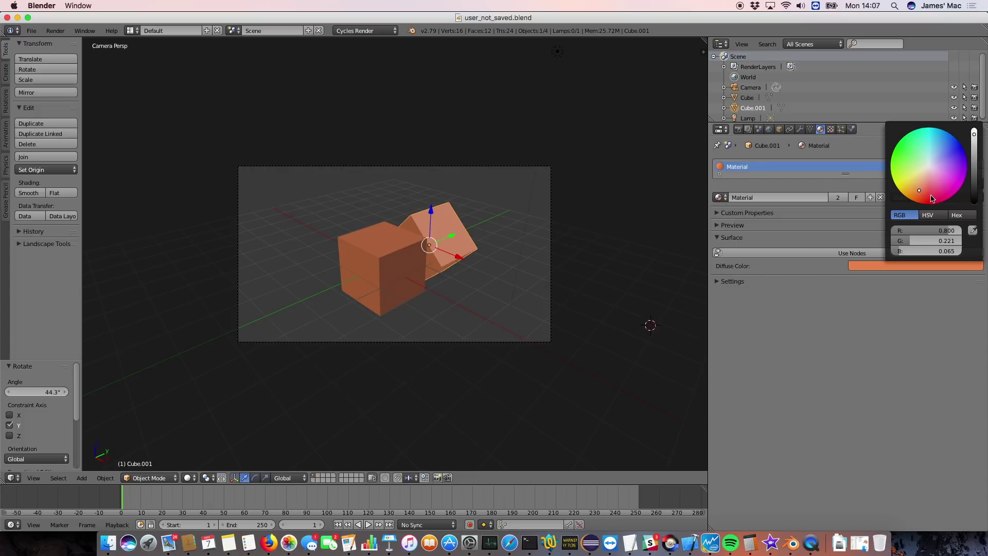
{"action": "left_click", "coordinate": [933, 199]}
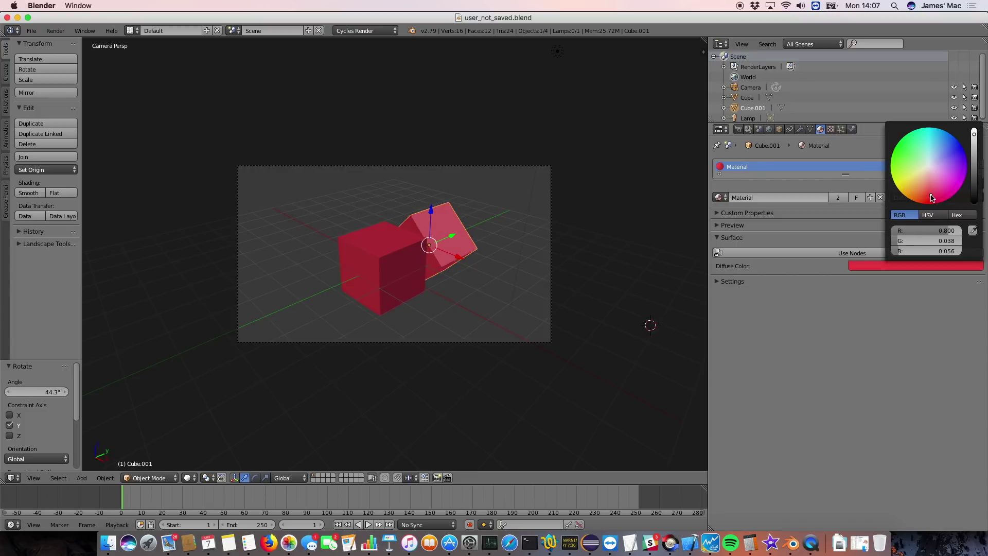
Enable Renderer-PC's render toggle in the Render tab's node list
{"action": "left_click", "coordinate": [739, 129]}
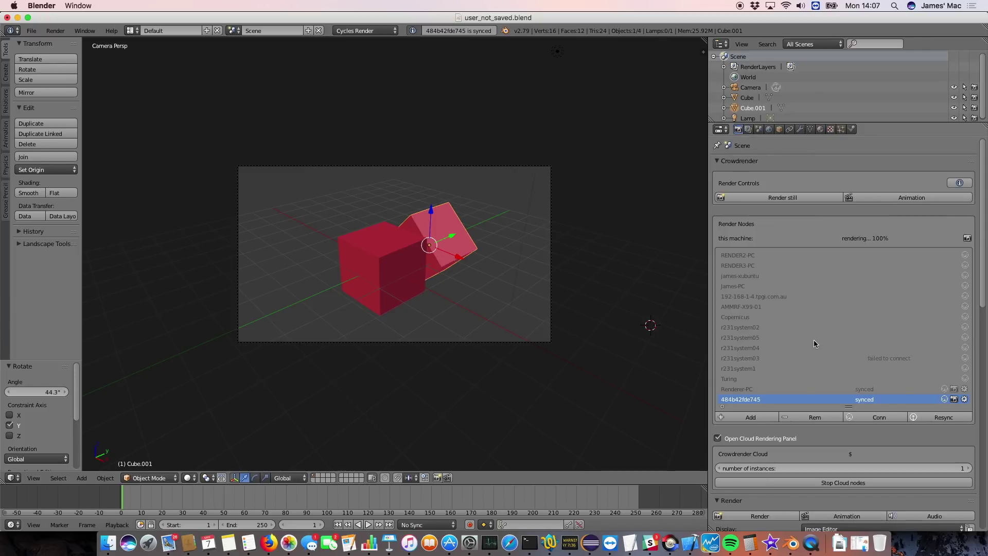
{"action": "left_click", "coordinate": [954, 388]}
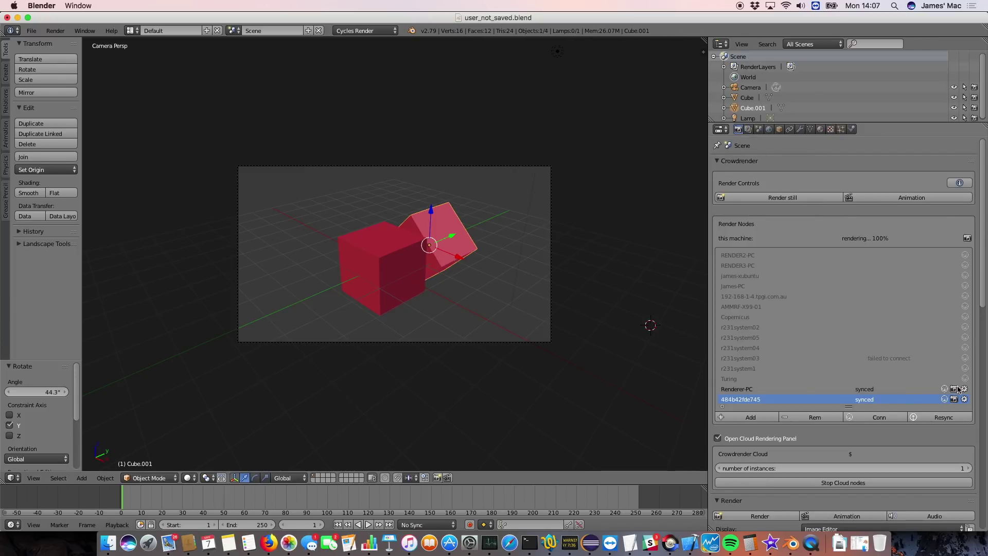
{"action": "left_click", "coordinate": [770, 197]}
Stop the Crowdrender Cloud nodes, bringing the instance count to 0
{"action": "left_click", "coordinate": [860, 483]}
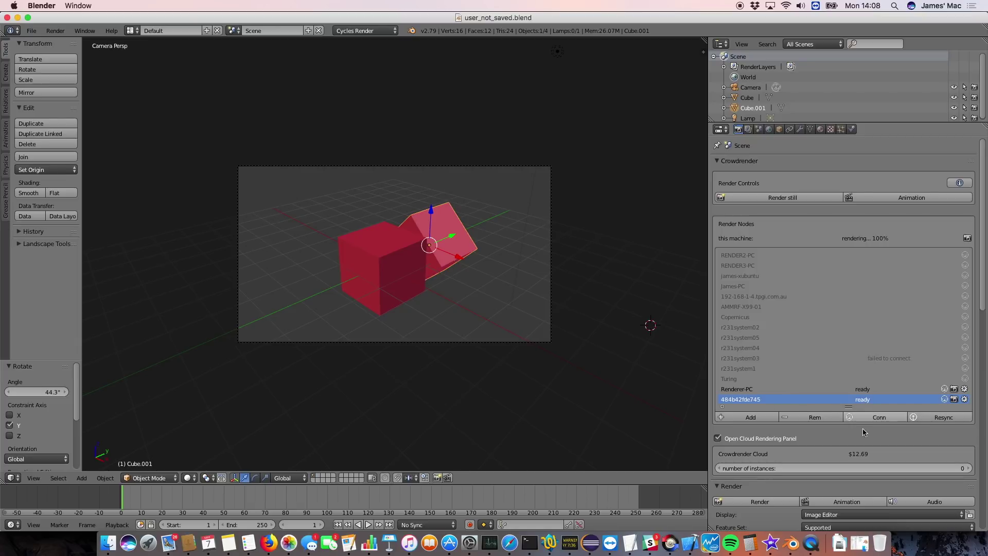
Render a Crowdrender still of the red cubes, restarting it once, then close the result
{"action": "left_click", "coordinate": [770, 196]}
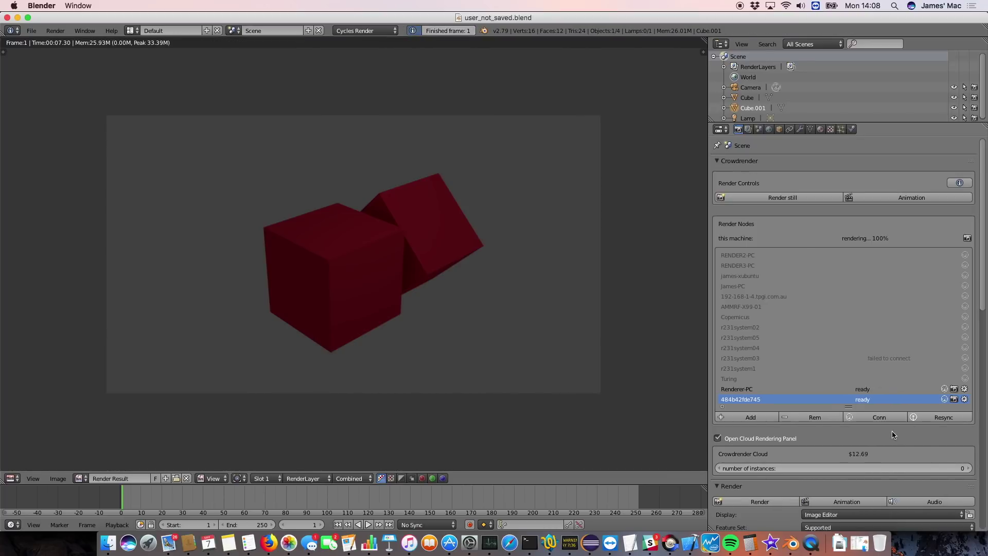
{"action": "left_click", "coordinate": [783, 199]}
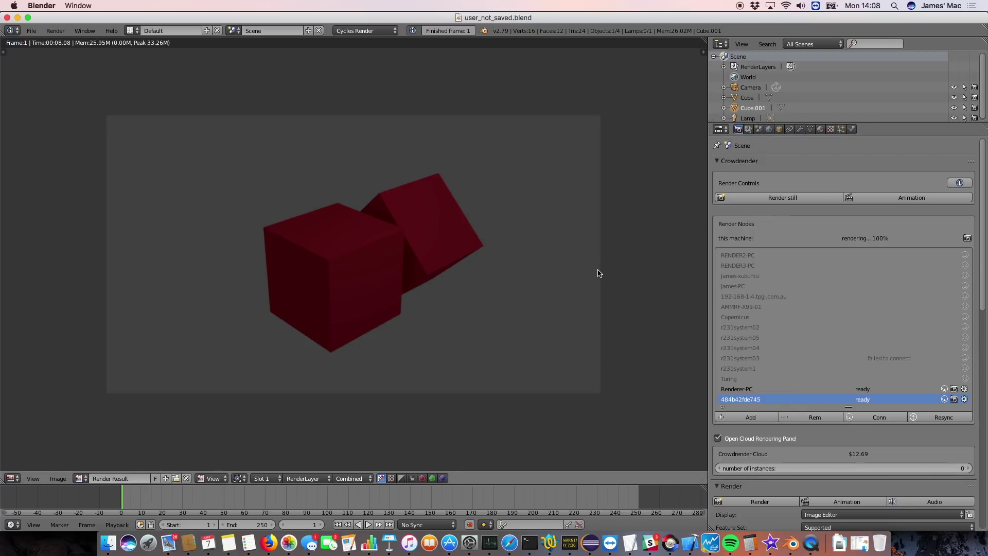
{"action": "key", "text": "Escape"}
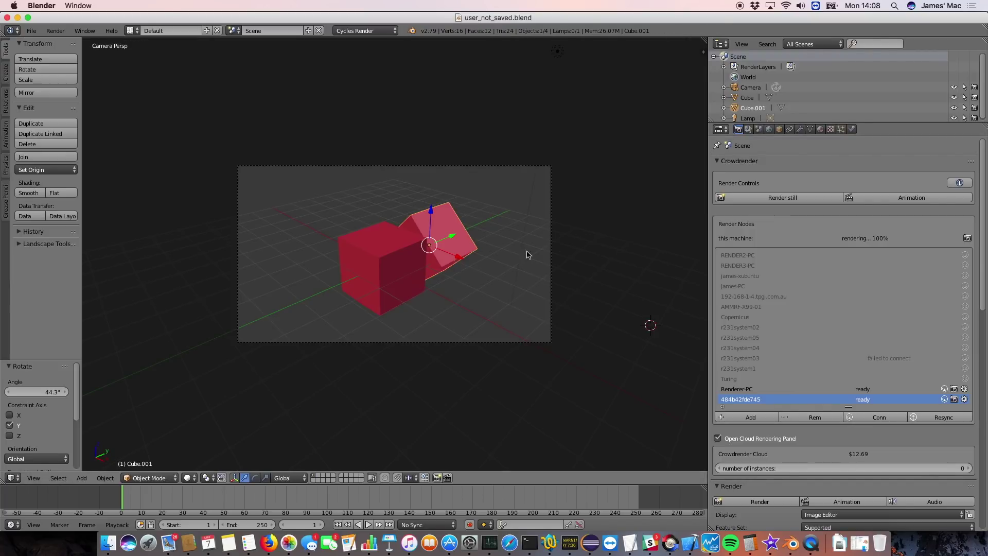